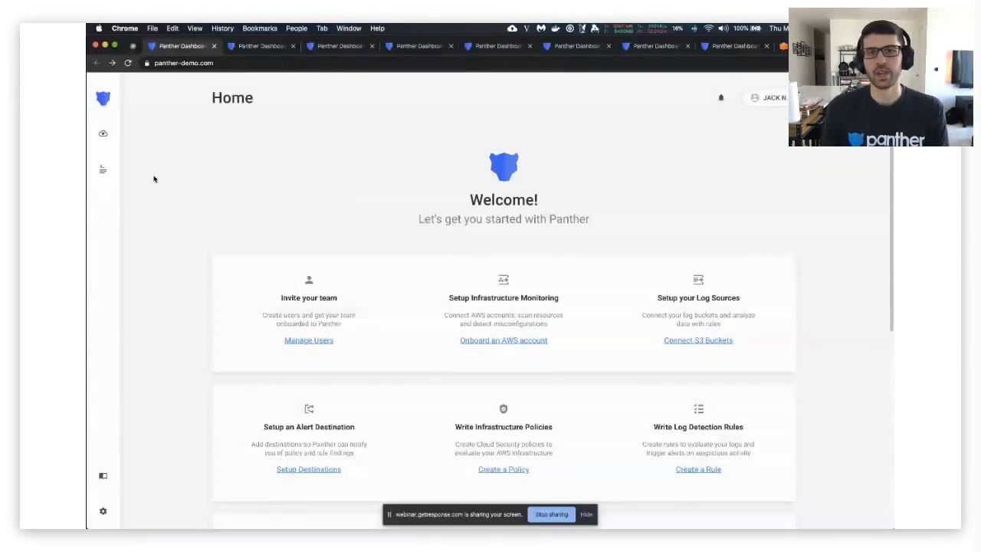
Look through the getting-started cards on the Home page, from inviting a team to querying logs.
scroll(278, 192, "down", 3)
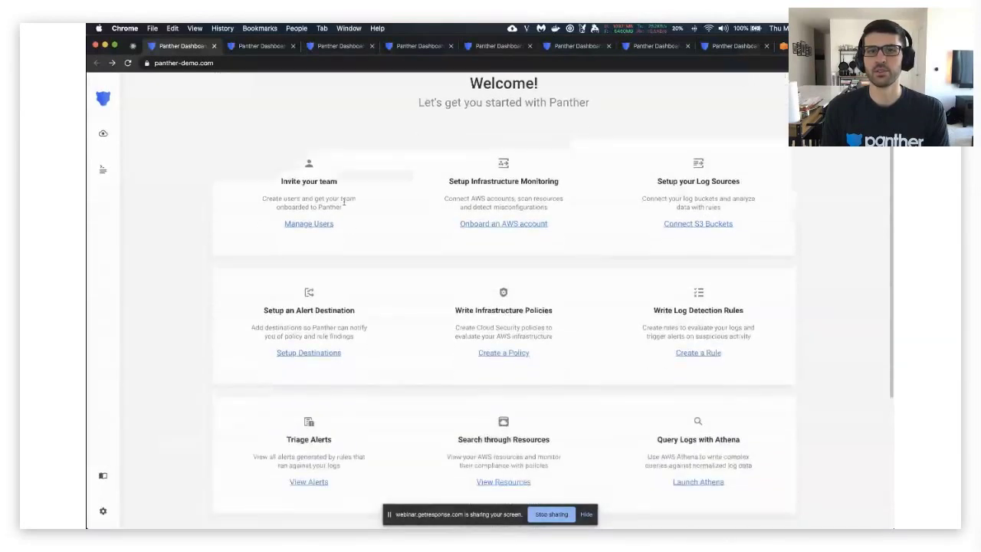
scroll(873, 268, "up", 1)
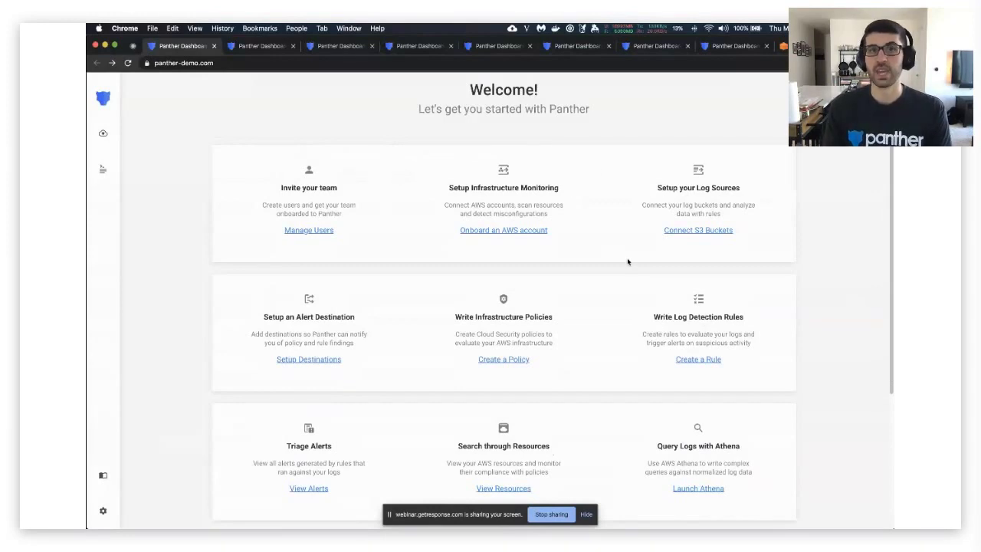
scroll(775, 292, "down", 1)
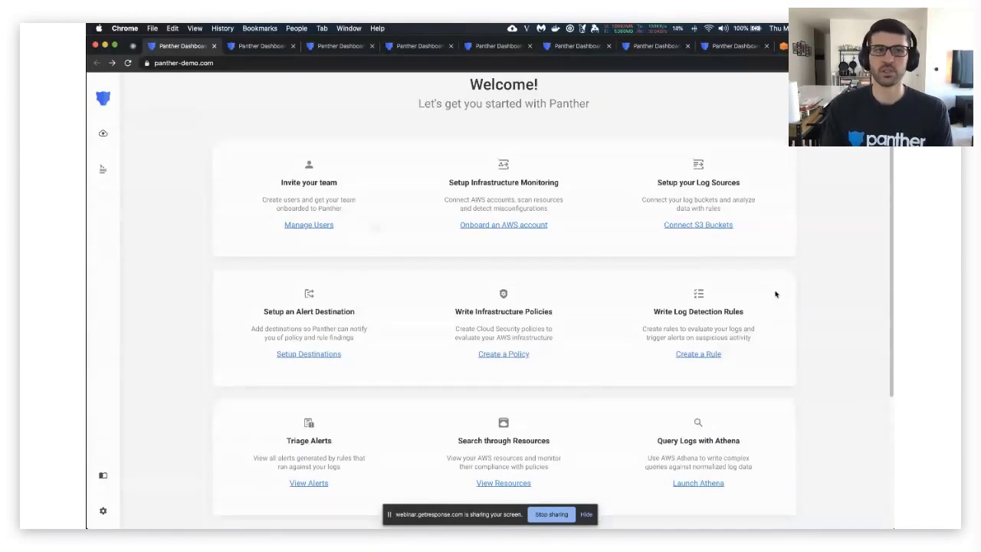
scroll(471, 341, "down", 2)
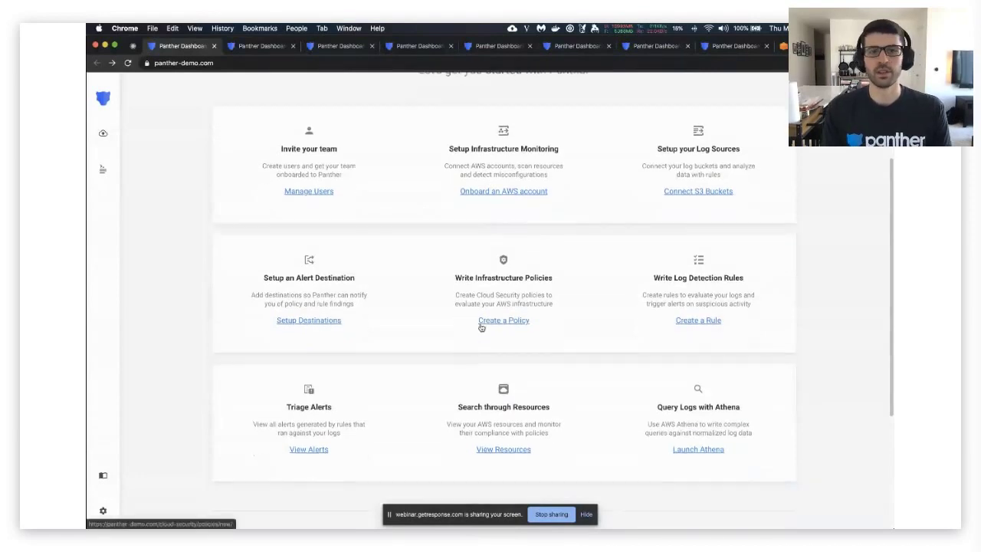
scroll(846, 318, "down", 1)
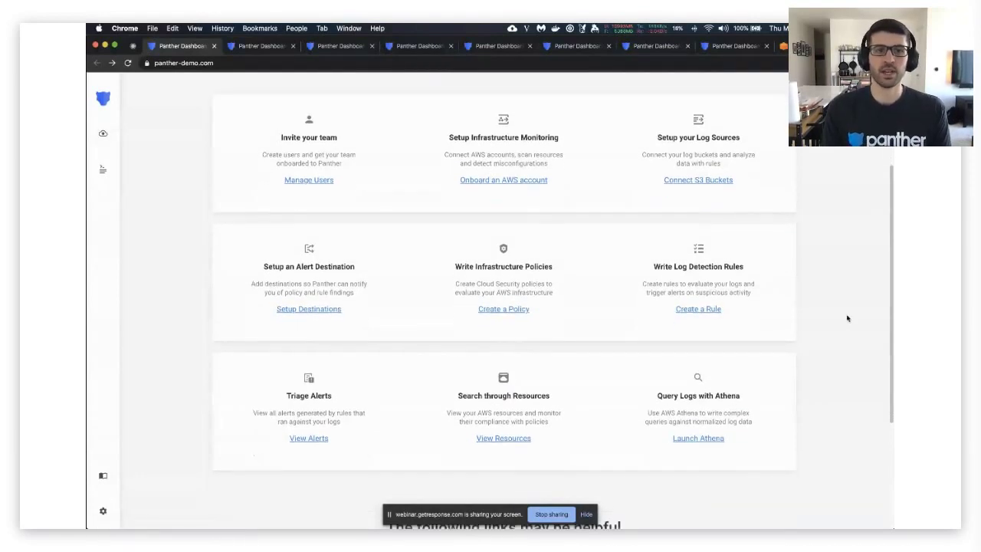
Open the Cloud Security overview and examine the policy and resource charts and the top failing policies and resources.
key("ctrl+Tab")
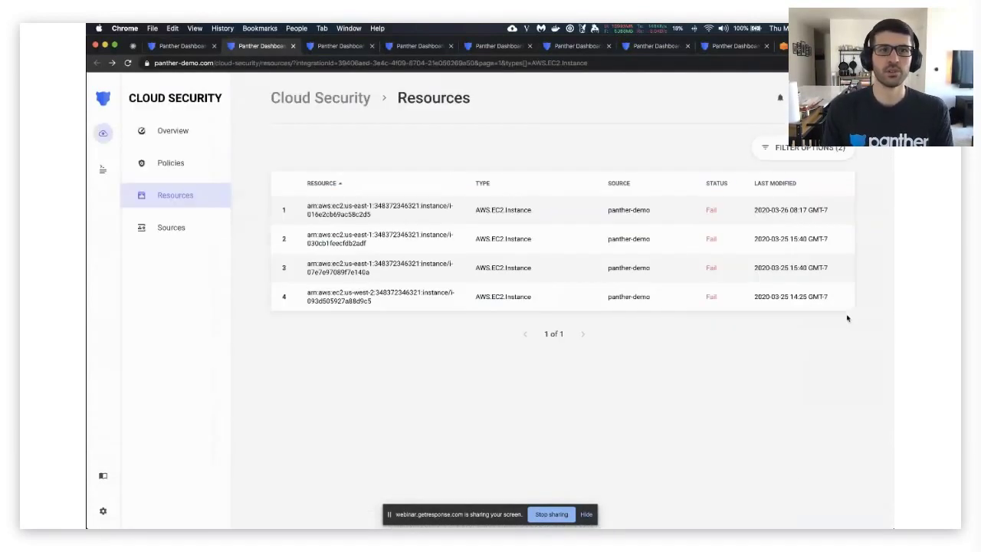
left_click(156, 127)
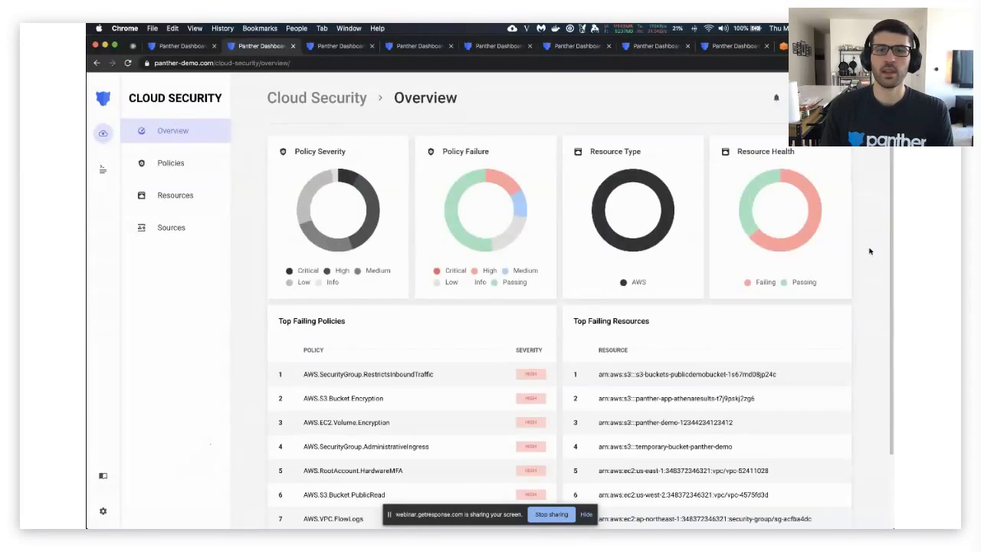
scroll(881, 290, "down", 2)
scroll(881, 289, "up", 2)
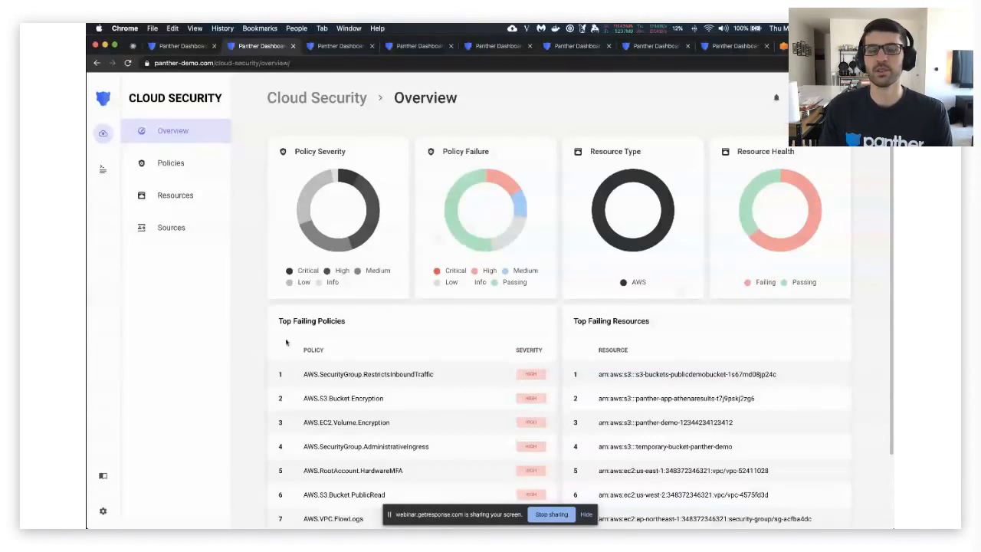
scroll(511, 376, "down", 3)
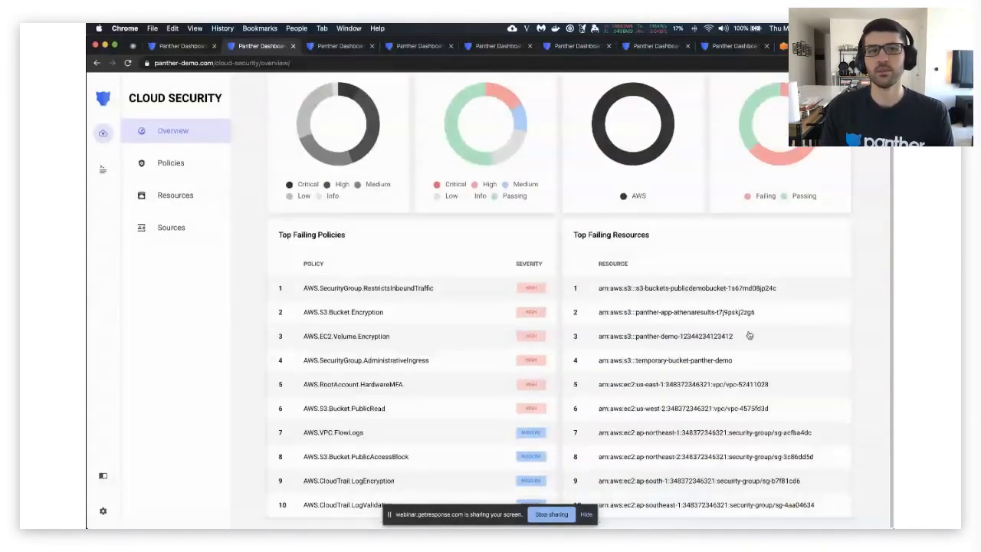
scroll(361, 393, "up", 2)
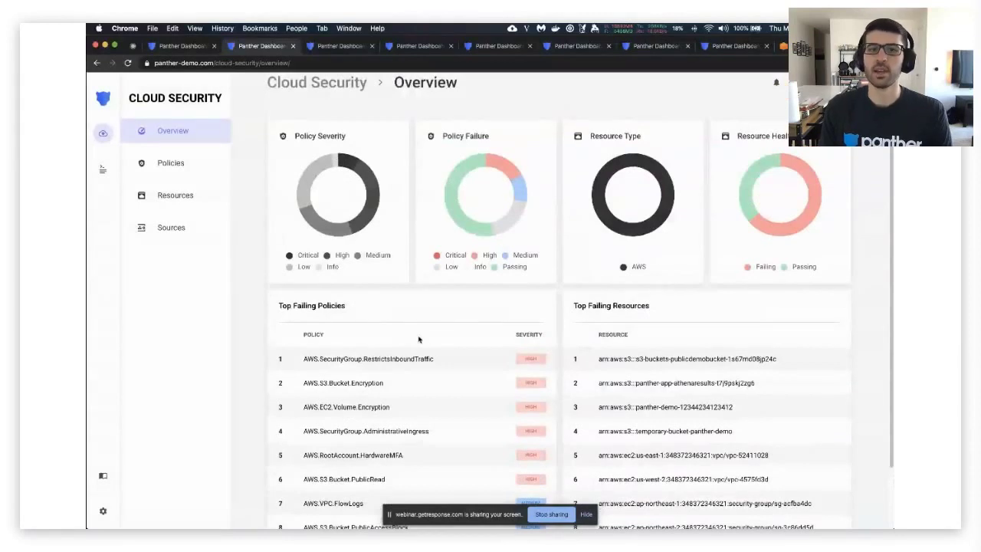
scroll(853, 365, "up", 1)
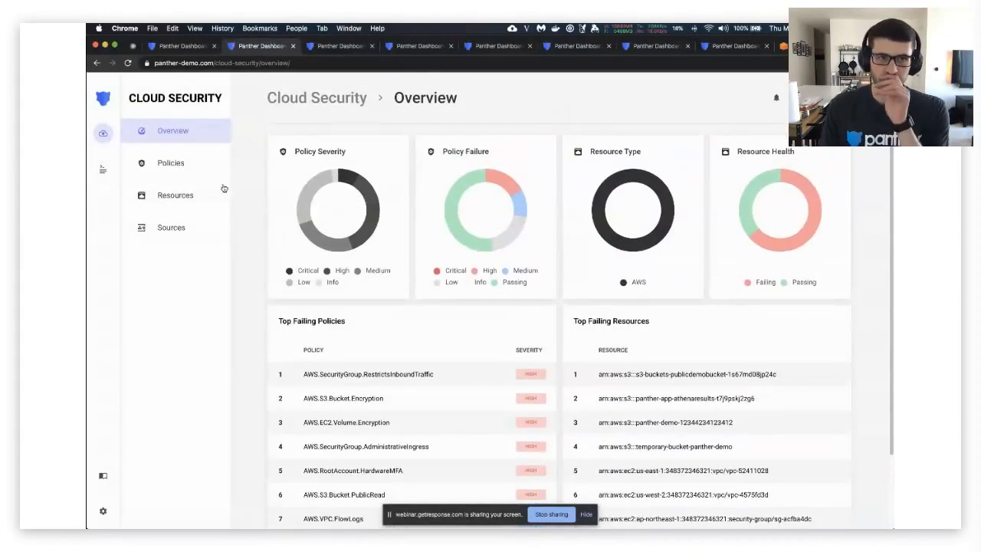
Open the Cloud Security policies and filter them by resource type AWS.EC2.SecurityGroup.
left_click(181, 46)
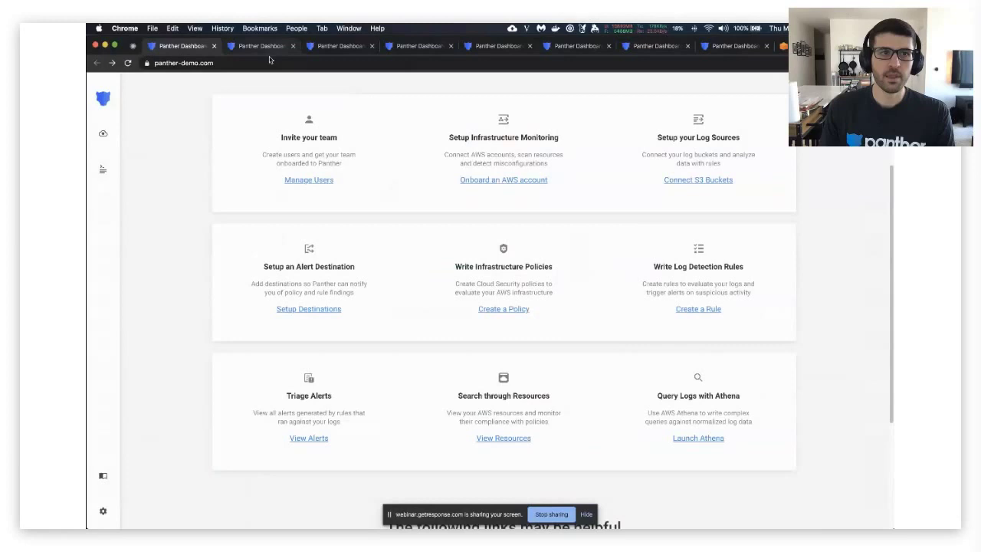
left_click(262, 46)
left_click(161, 163)
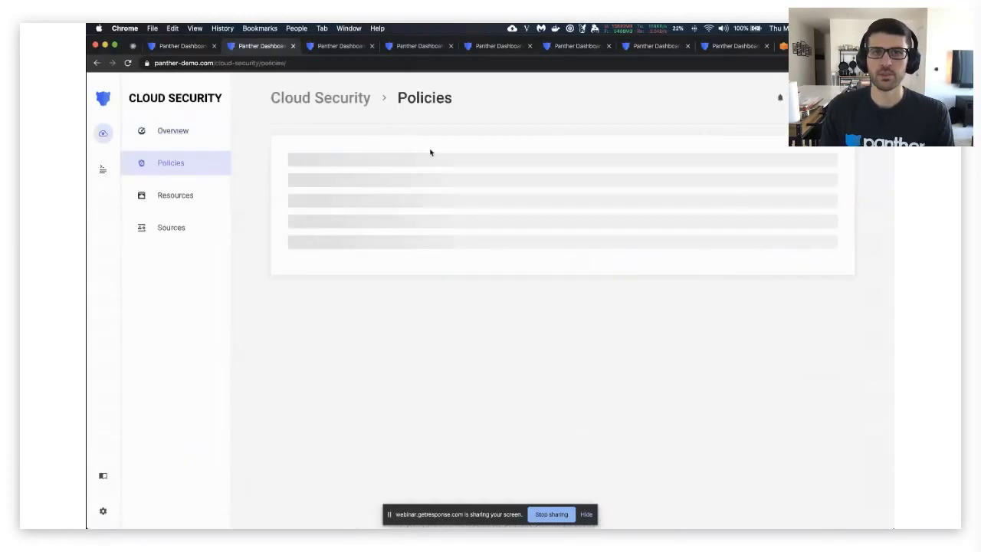
left_click(689, 150)
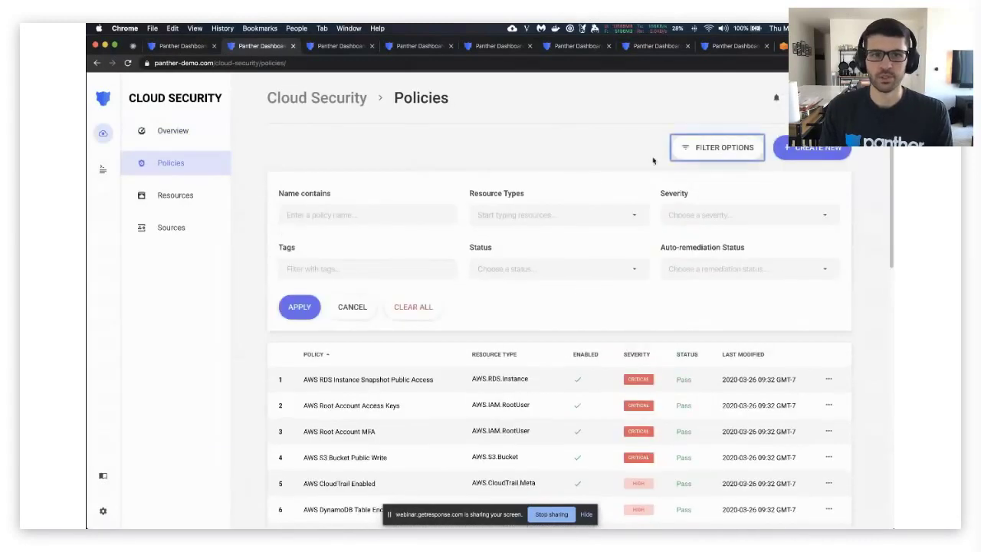
left_click(526, 215)
type("ec2")
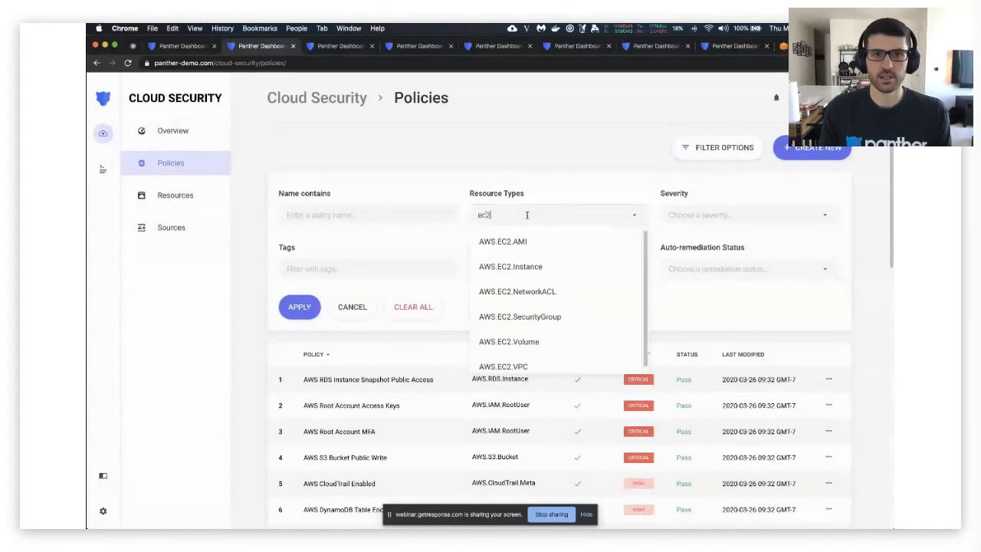
left_click(588, 318)
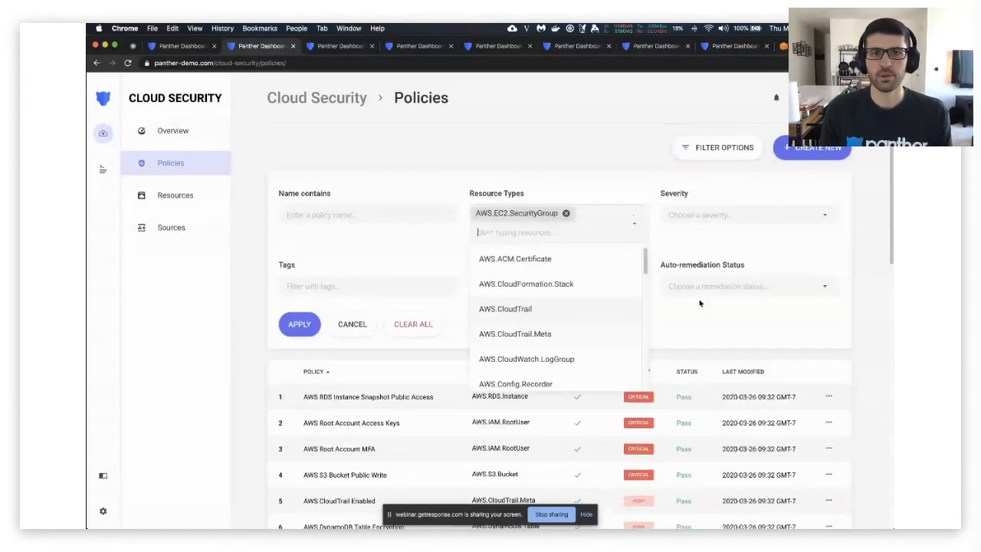
left_click(762, 317)
left_click(299, 324)
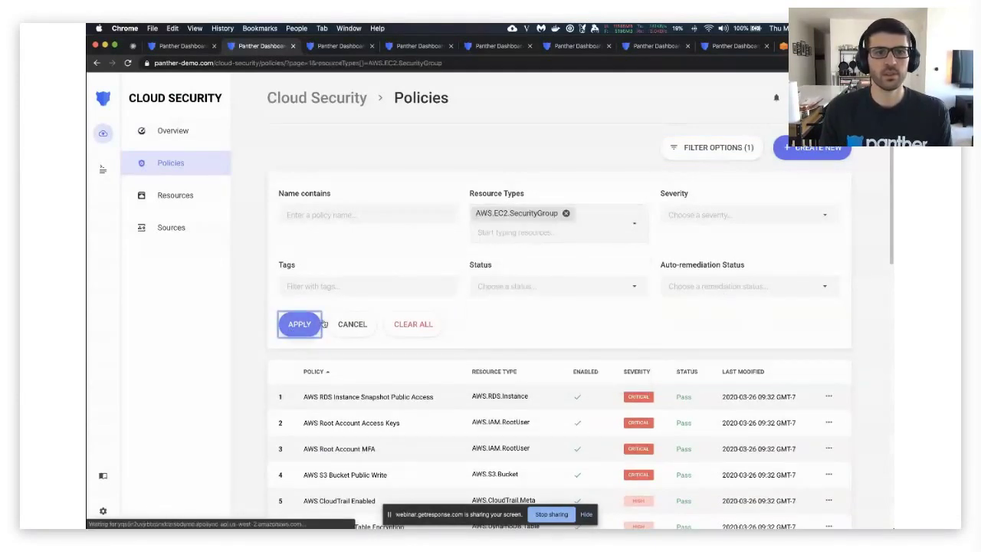
Open the AWS.SecurityGroup.RestrictsInboundTraffic policy and review its details and evaluated resources.
left_click(832, 397)
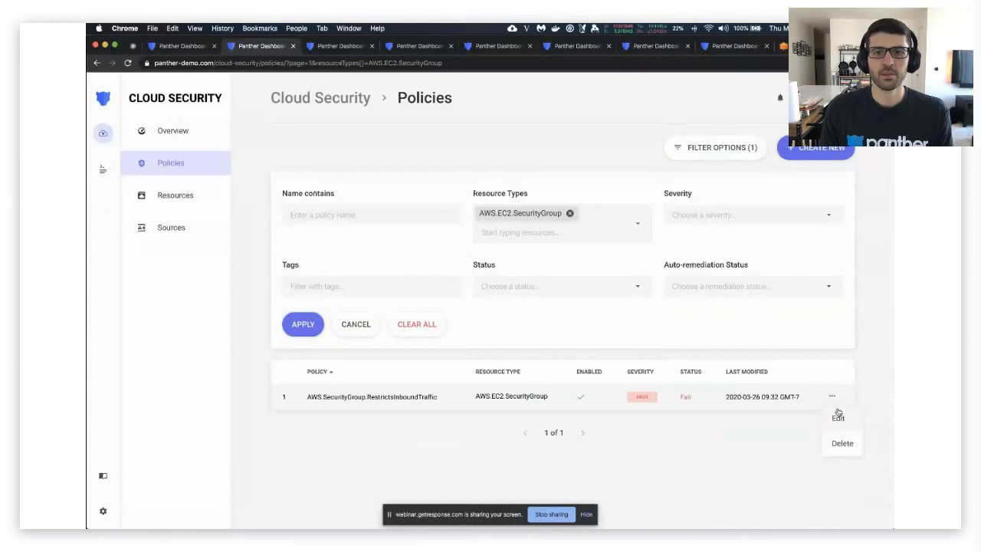
left_click(846, 397)
left_click(845, 396)
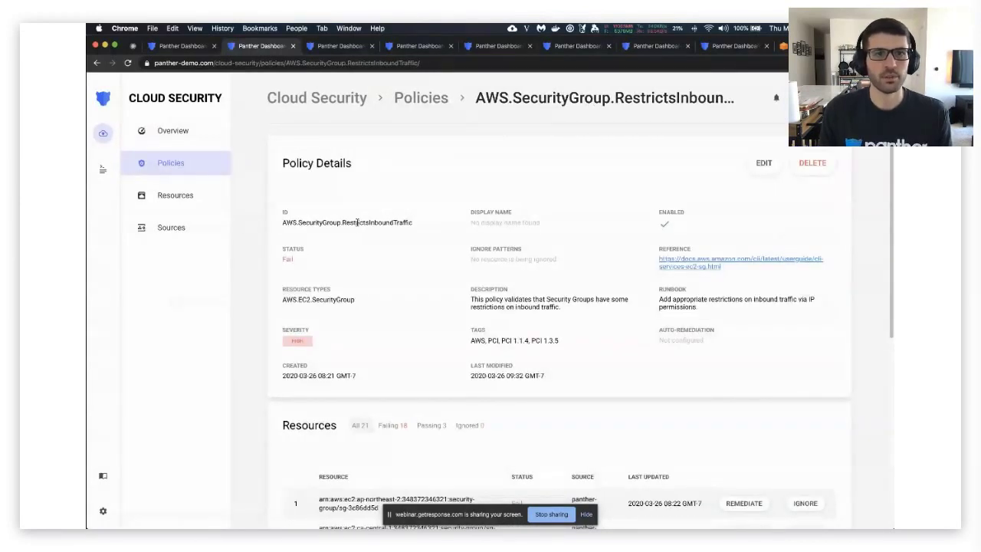
left_click_drag(342, 222, 413, 223)
left_click(414, 224)
scroll(448, 259, "down", 2)
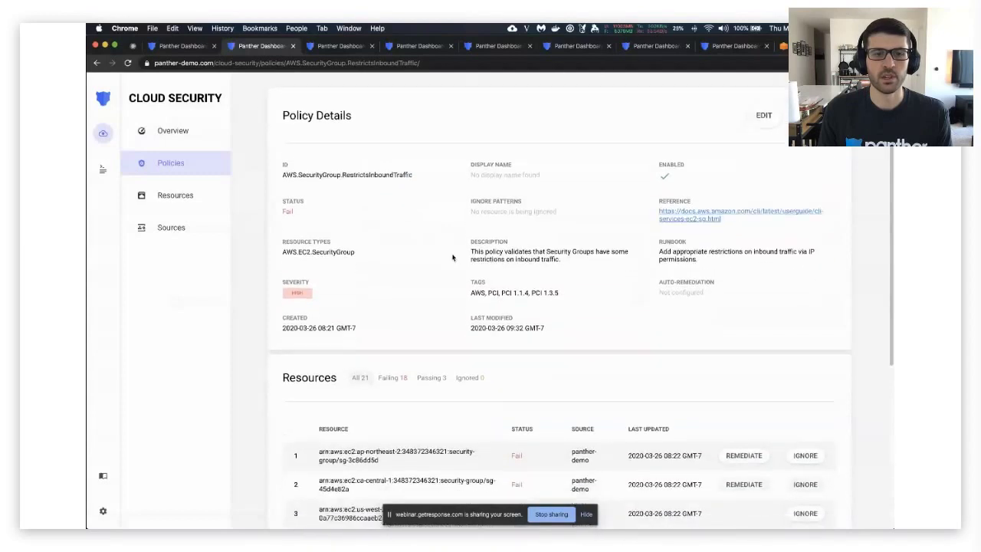
scroll(438, 263, "down", 1)
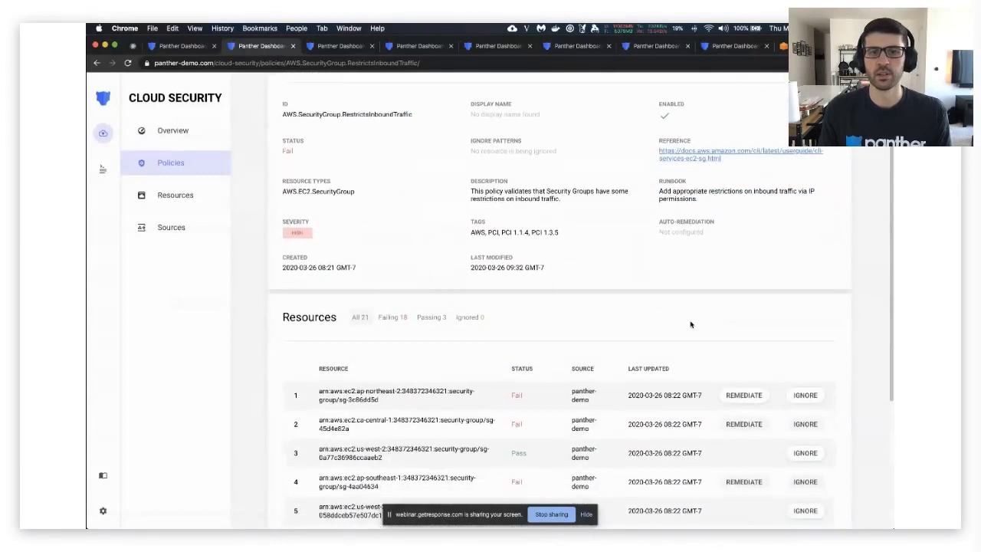
scroll(444, 267, "down", 2)
Show only the failing resources of the policy and look through the list.
left_click(394, 255)
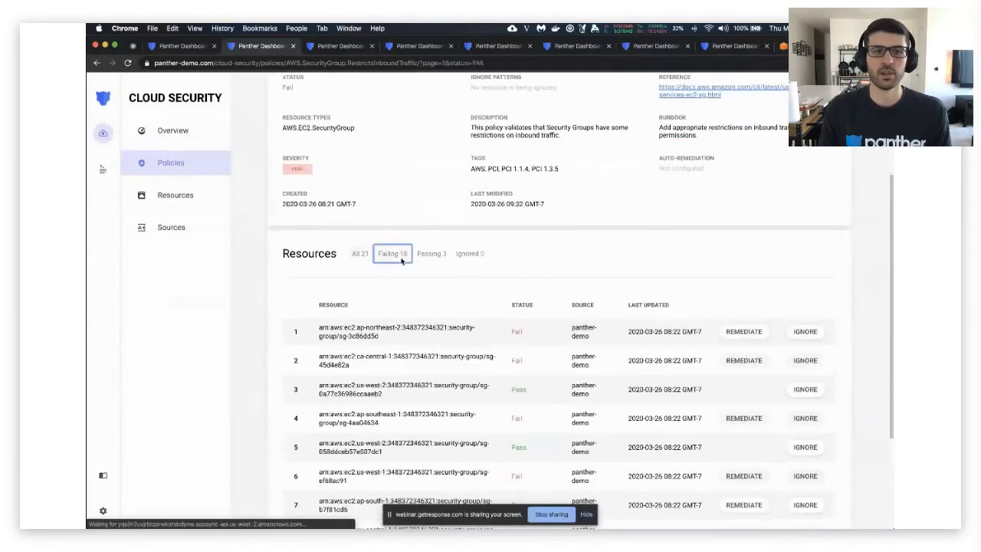
scroll(599, 269, "up", 3)
scroll(598, 269, "down", 5)
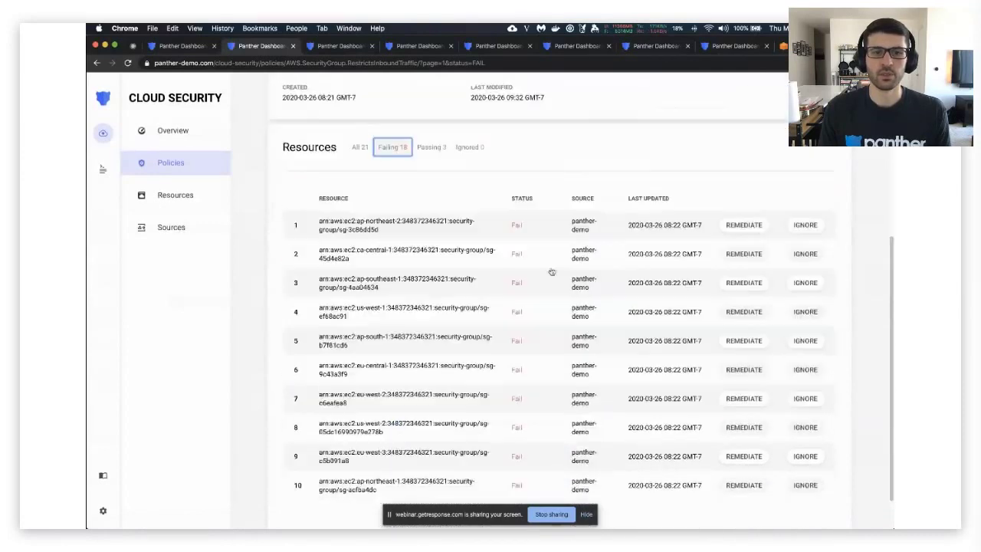
Open the failing ap-northeast-1 security group sg-acfba4dc and examine its attributes and associated policies.
left_click(401, 446)
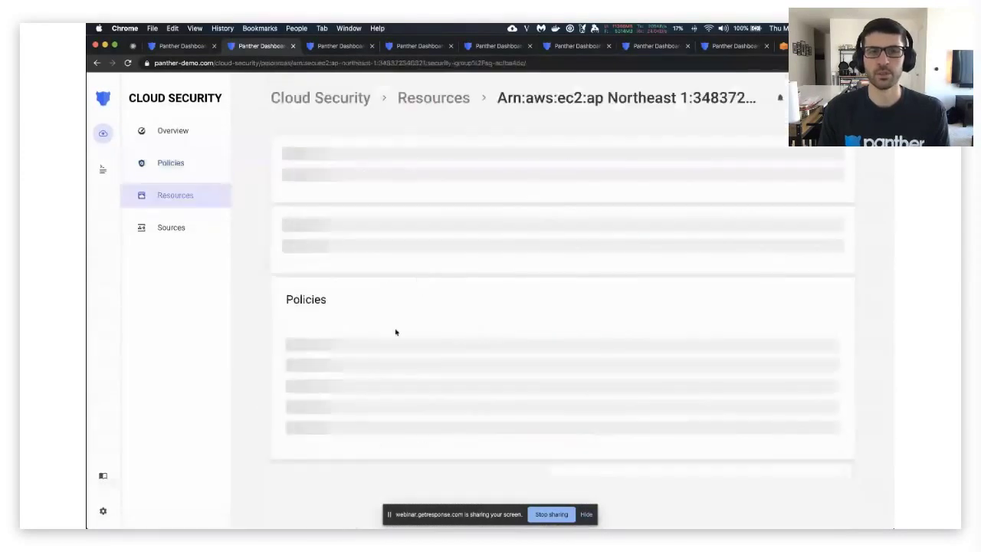
scroll(471, 301, "down", 1)
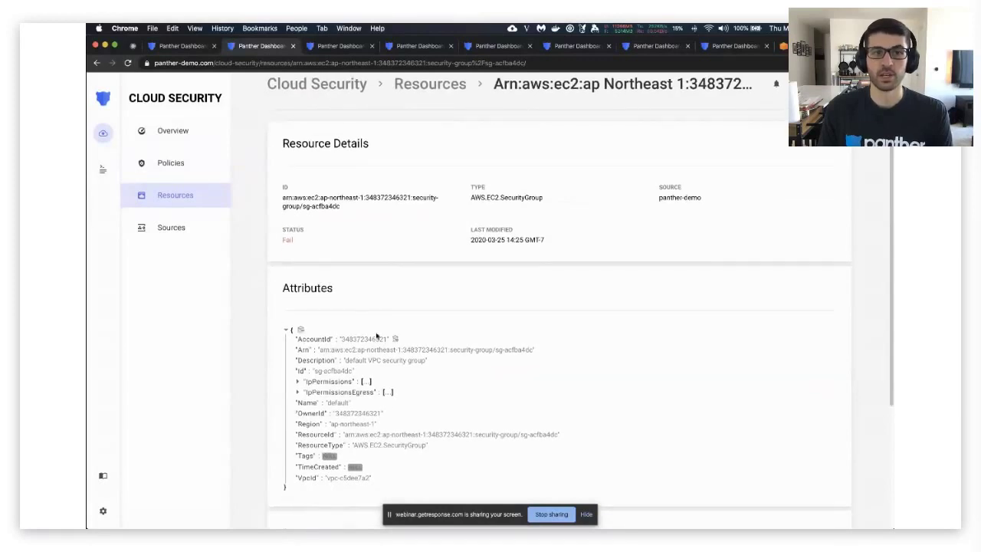
scroll(394, 334, "down", 4)
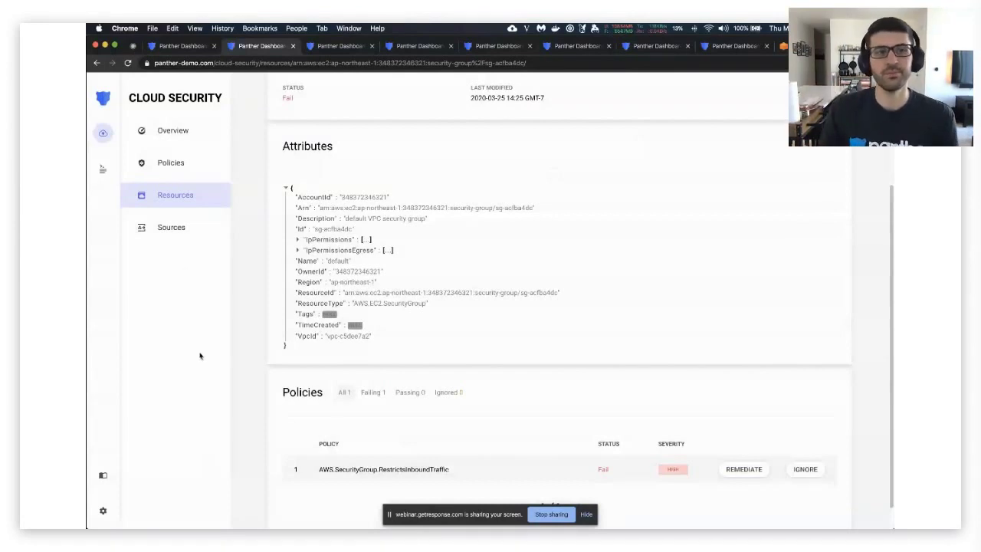
Open the setup form for a new Cloud Security source.
left_click(179, 228)
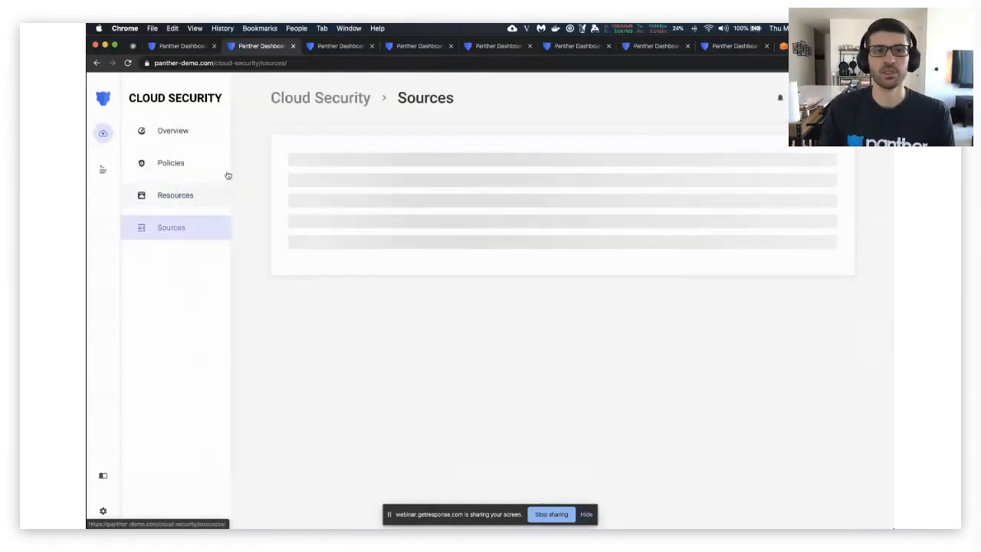
left_click(820, 166)
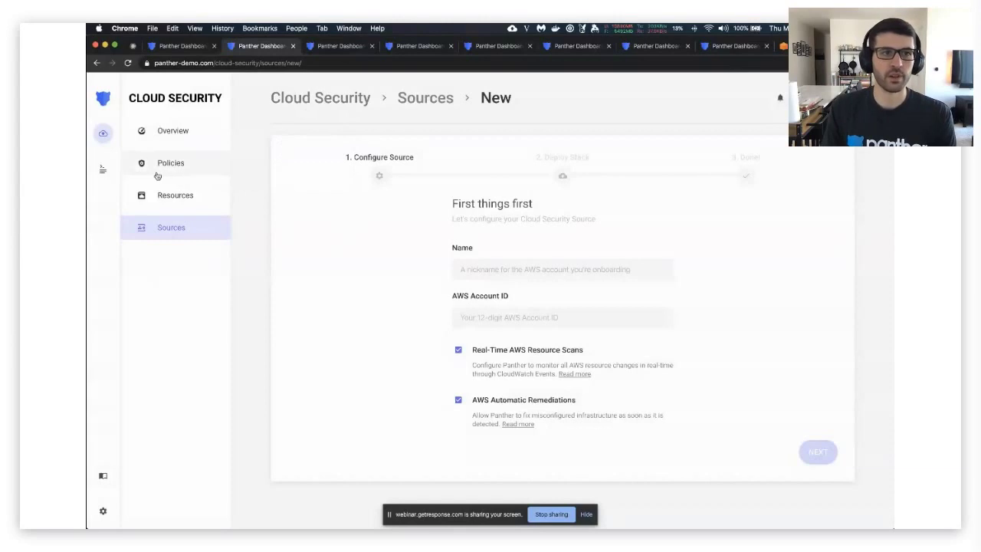
Open the list of Log Analysis rules.
left_click(103, 169)
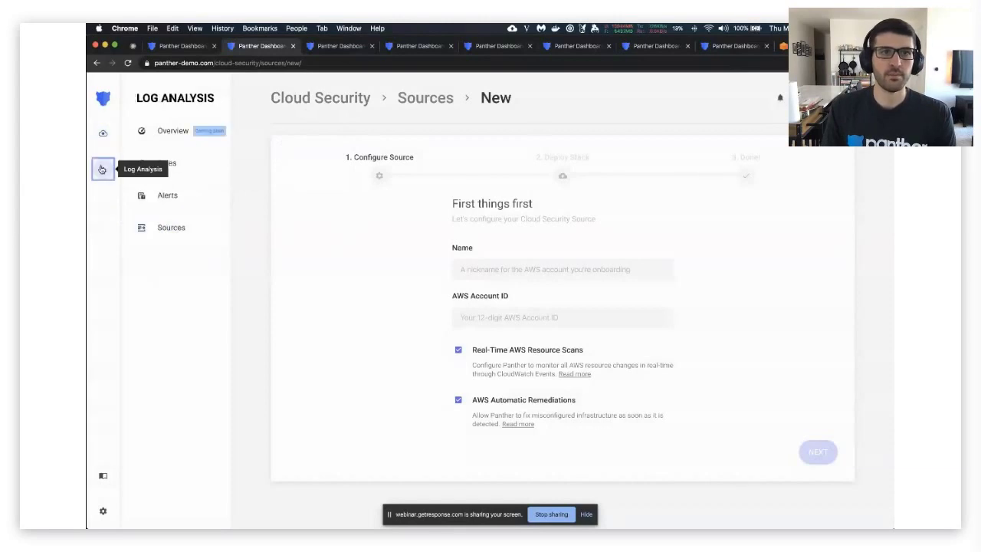
left_click(436, 48)
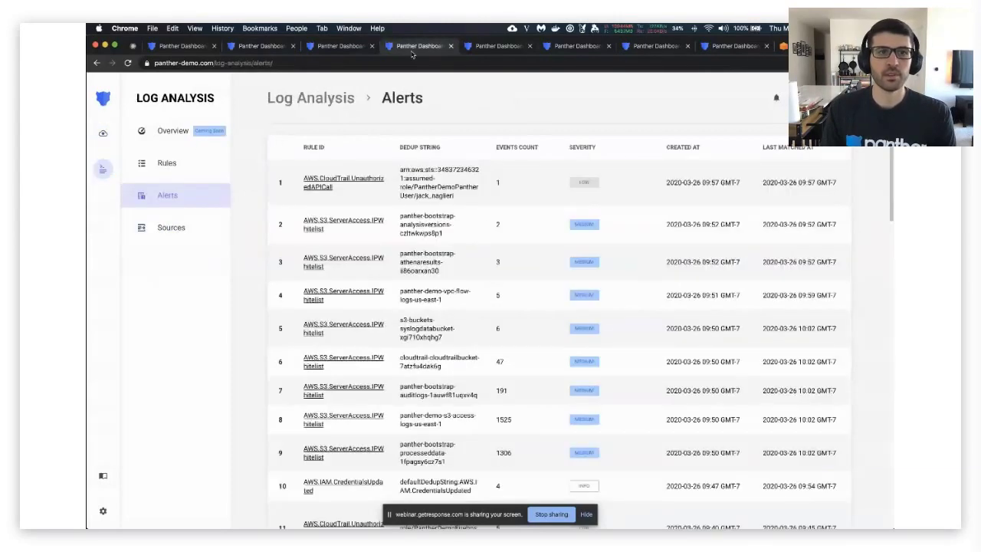
left_click(175, 165)
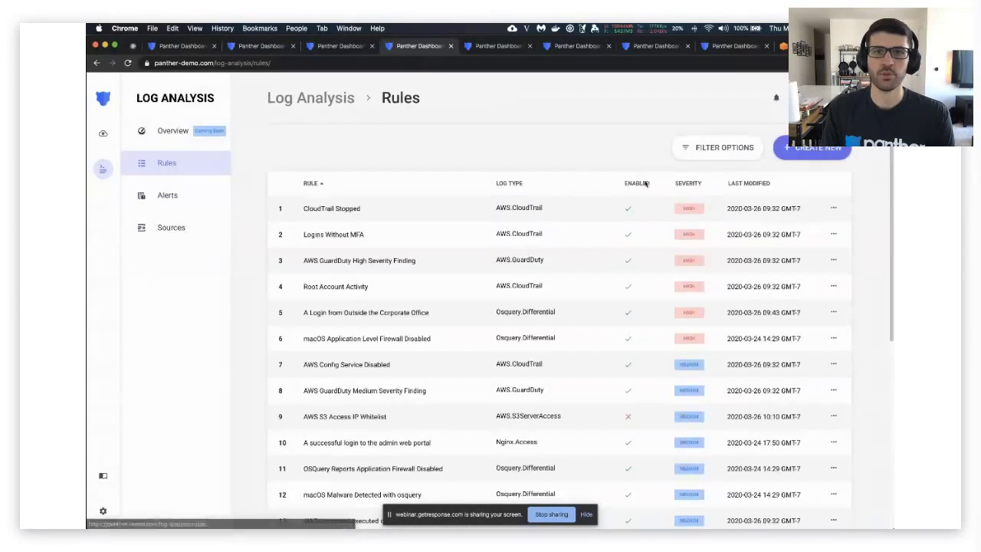
Filter the rules by log type AWS.CloudTrail and High severity, and apply the filter.
left_click(717, 147)
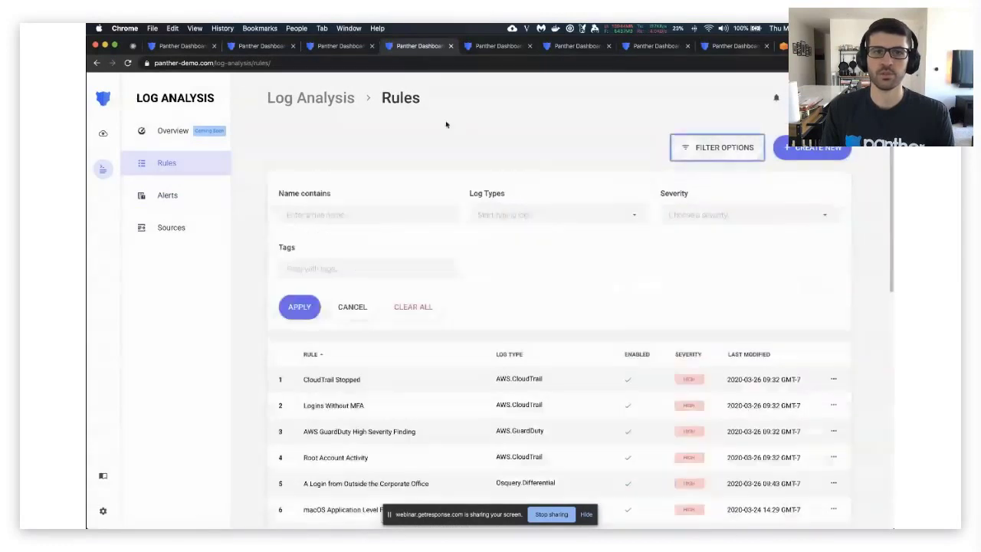
left_click(519, 213)
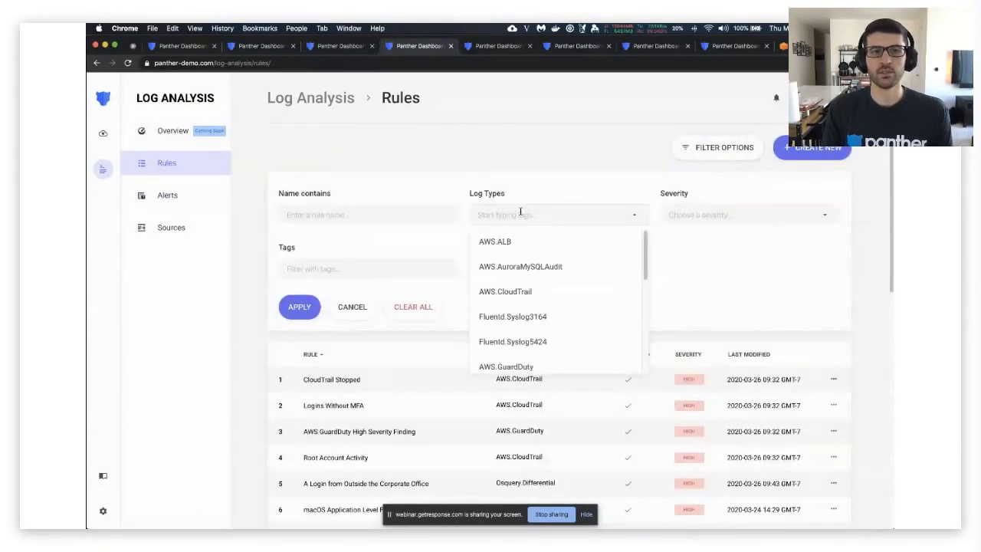
type("Cloud")
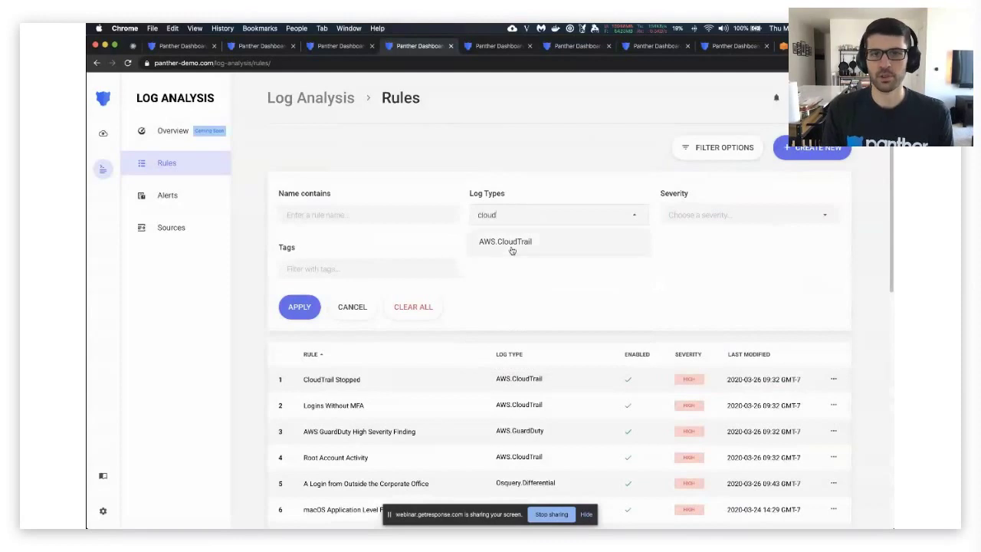
left_click(511, 247)
left_click(728, 215)
left_click(712, 316)
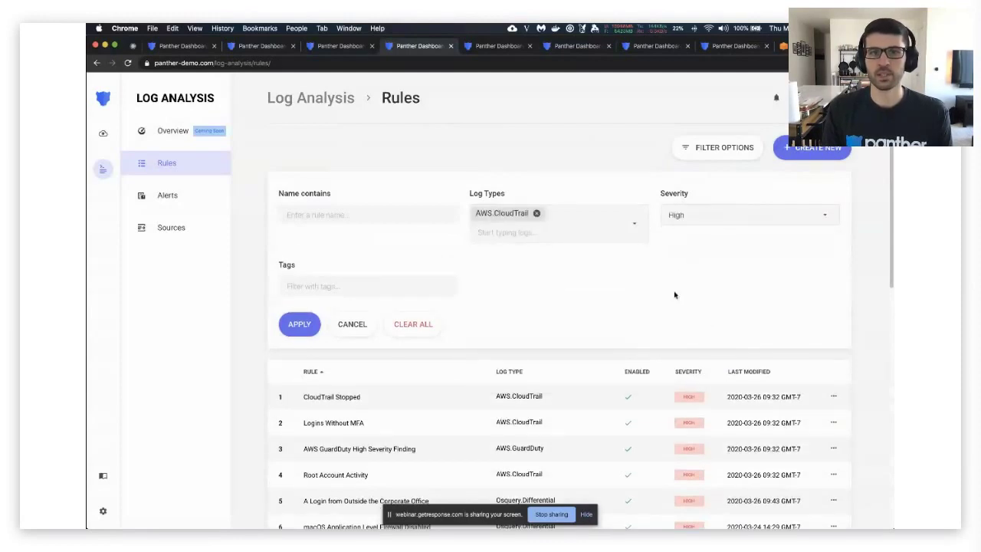
left_click(299, 323)
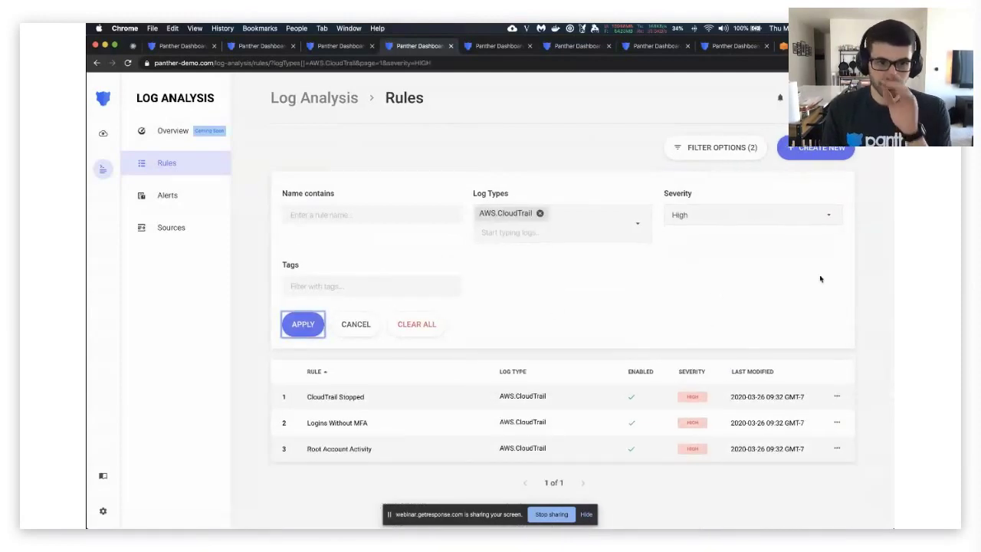
left_click(663, 271)
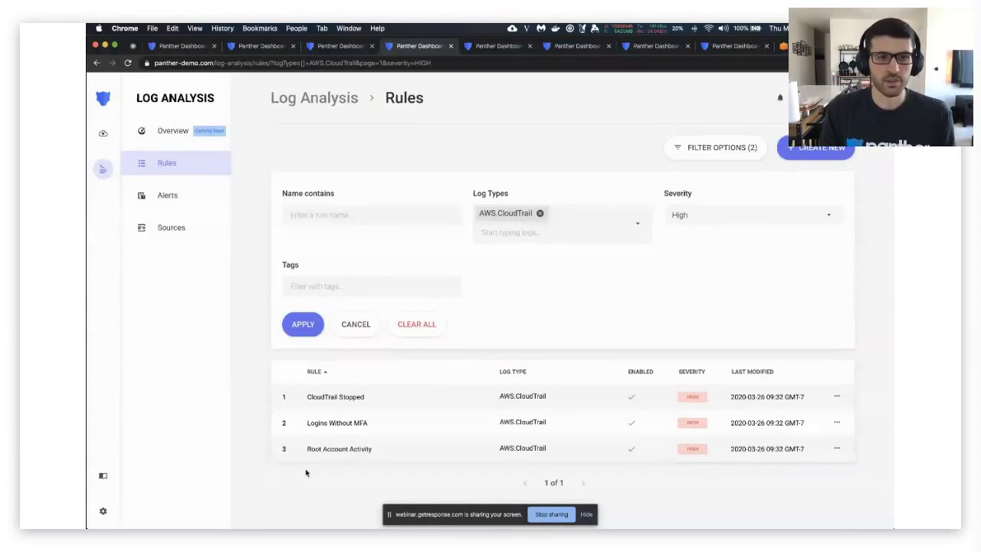
Replace the log type filter with Osquery.Differential, keep severity at High, and apply the filter.
left_click(539, 213)
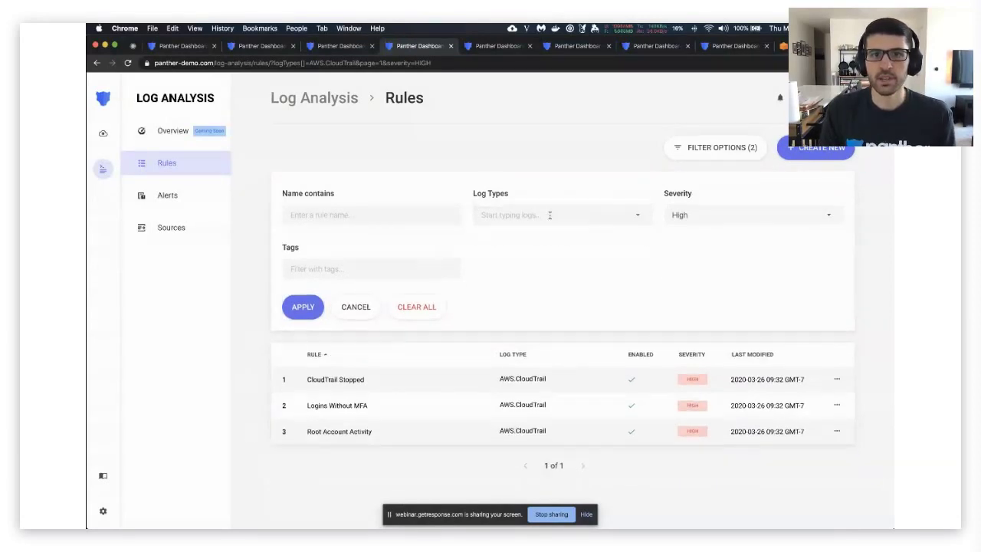
type("odwurty")
key("super+a")
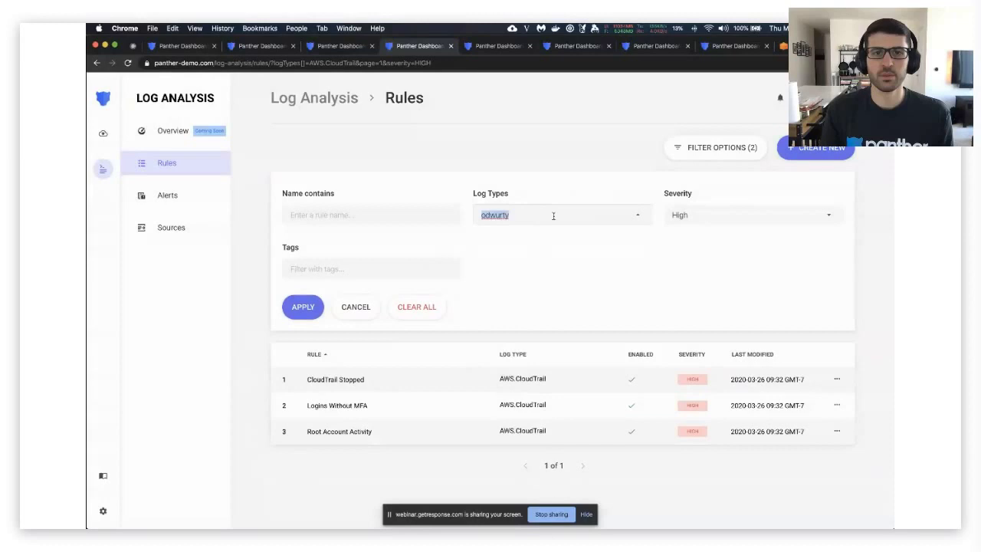
type("osquer")
left_click(605, 265)
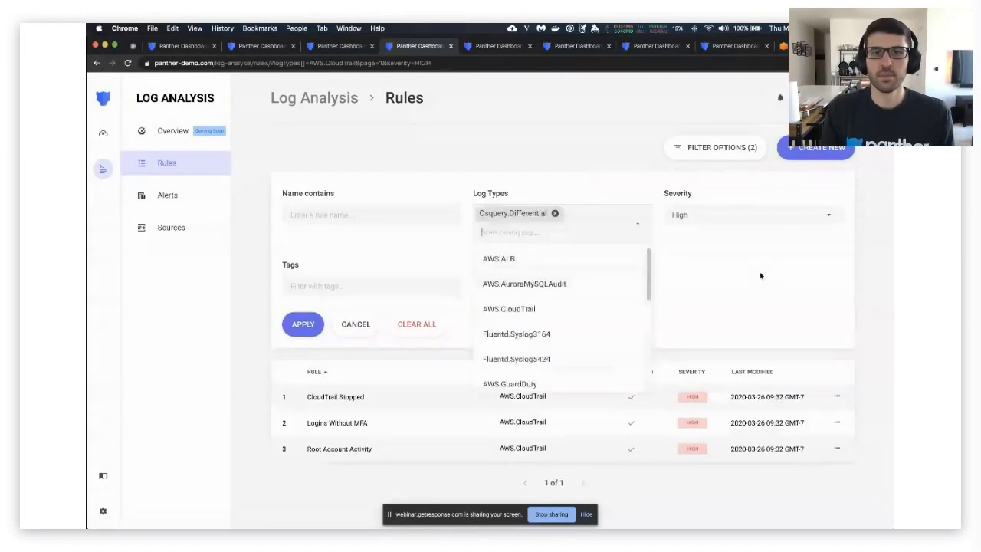
left_click(829, 215)
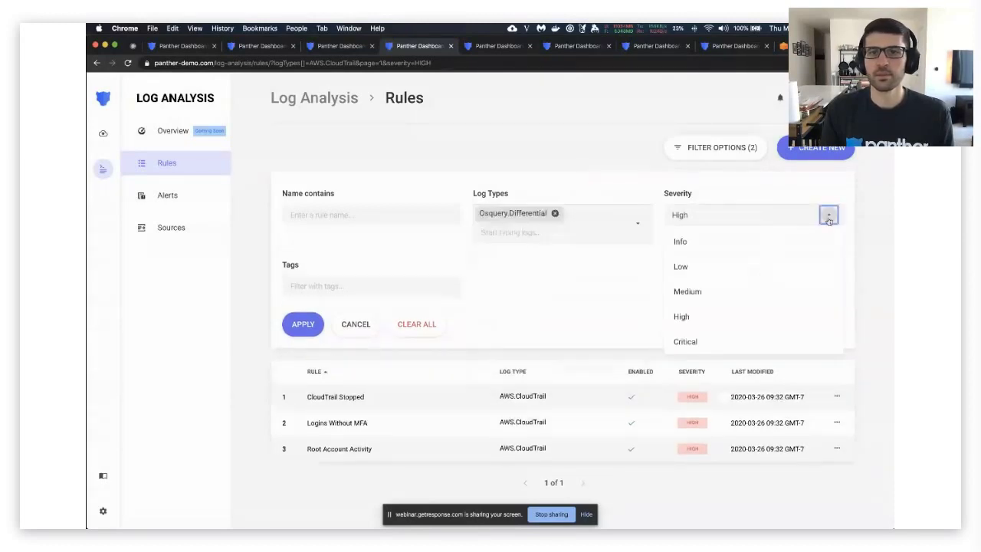
left_click(801, 314)
left_click(303, 324)
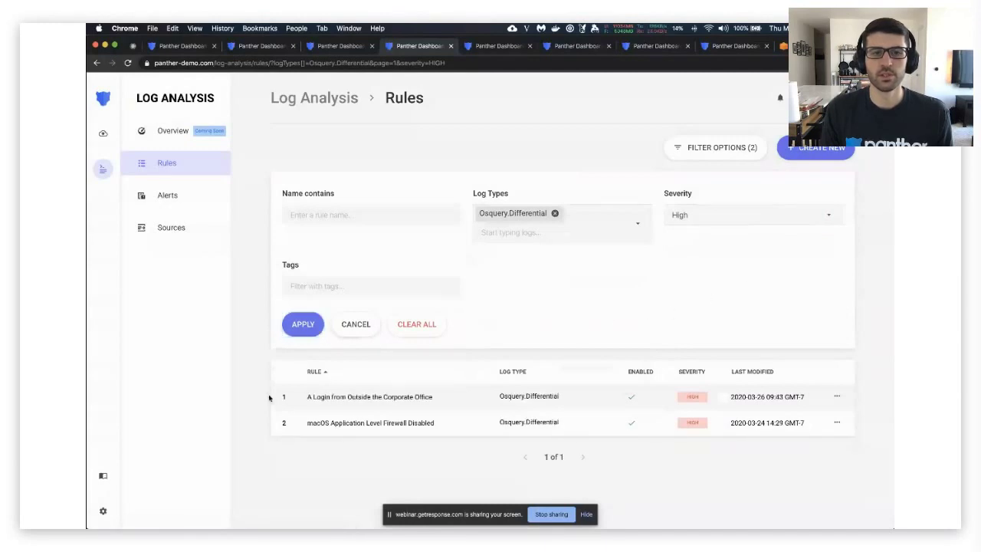
Open the rule "A Login from Outside the Corporate Office" and view the details of its alert.
left_click(563, 404)
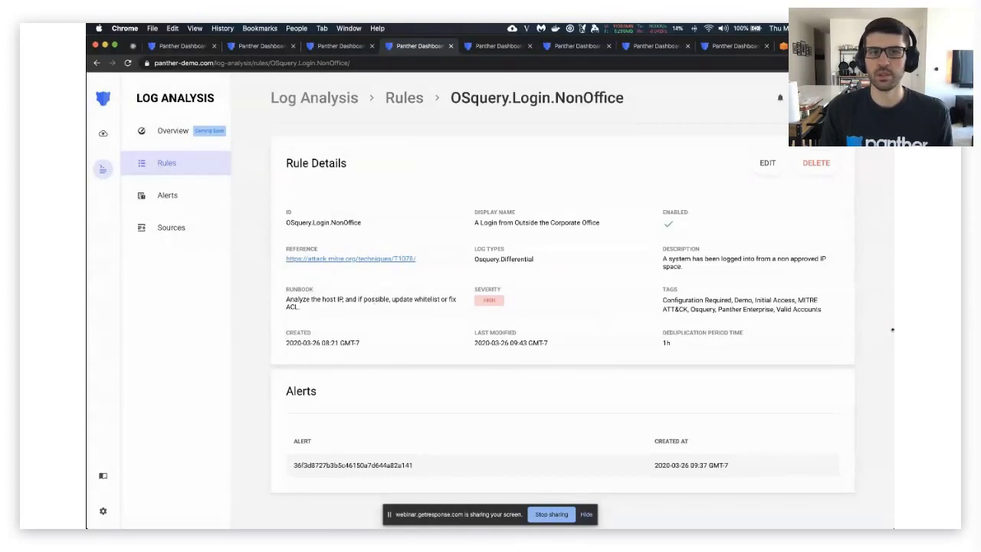
left_click(442, 475)
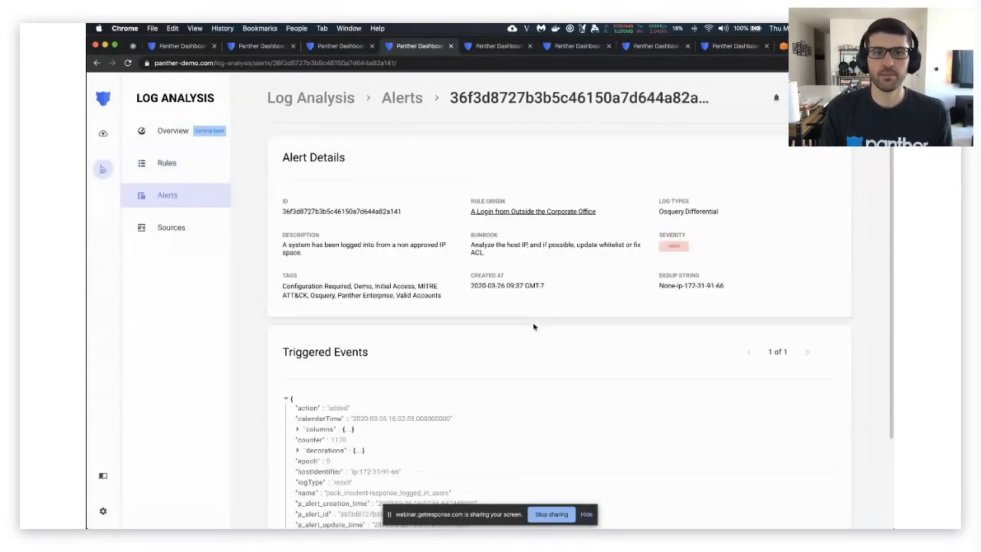
key("ctrl+Tab")
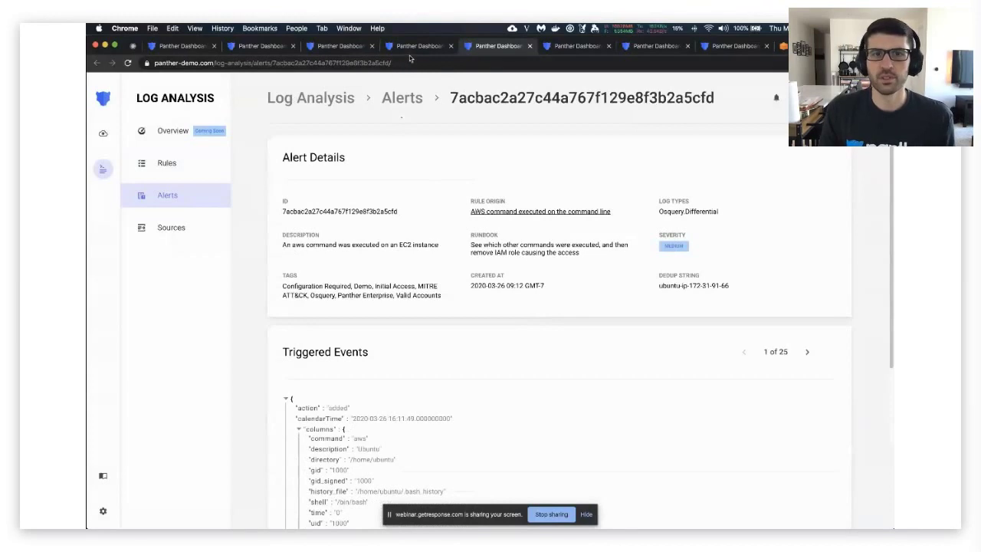
key("ctrl+shift+Tab")
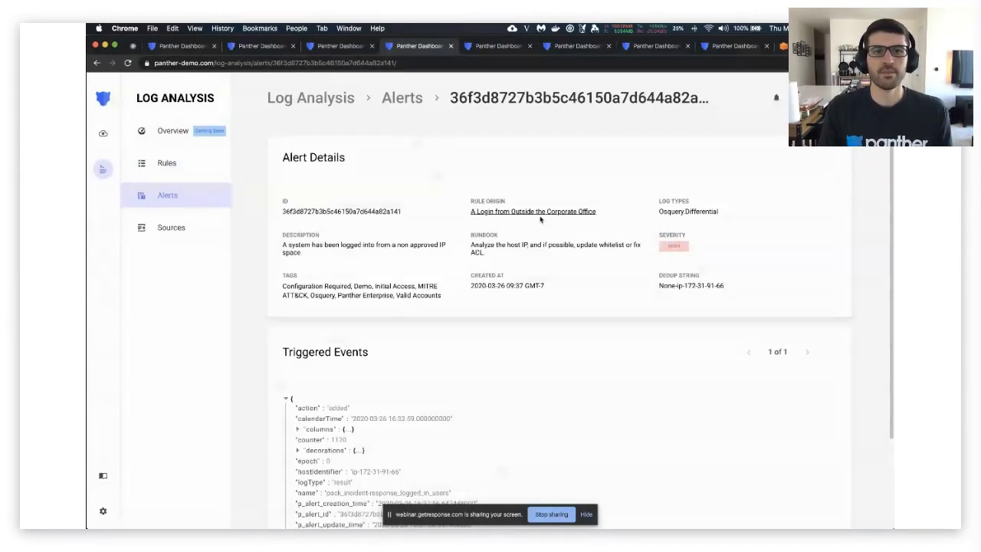
Expand the columns, decorations and p_any_domain_names fields of the triggered event and examine its contents.
scroll(346, 322, "down", 3)
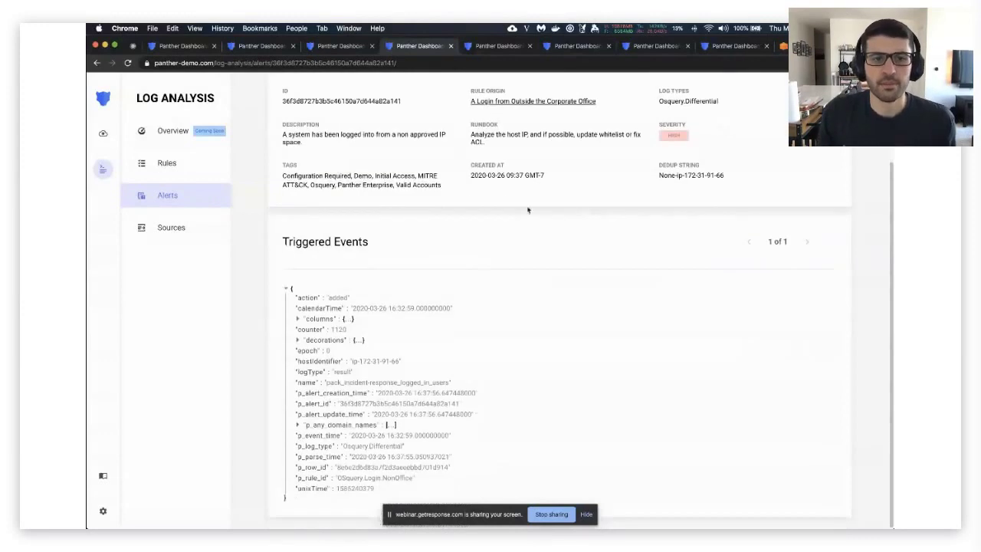
left_click(346, 318)
scroll(437, 317, "down", 3)
scroll(449, 302, "up", 6)
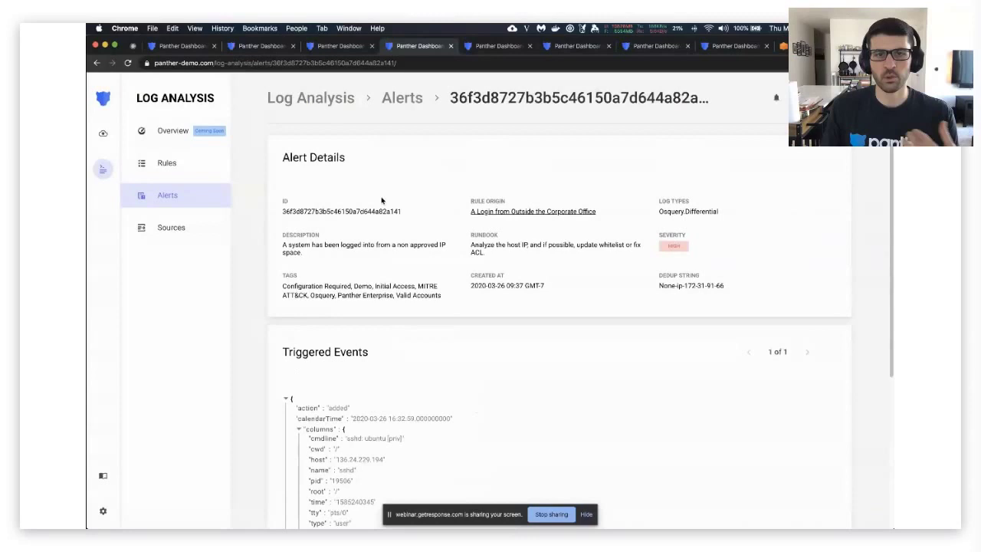
scroll(381, 201, "down", 6)
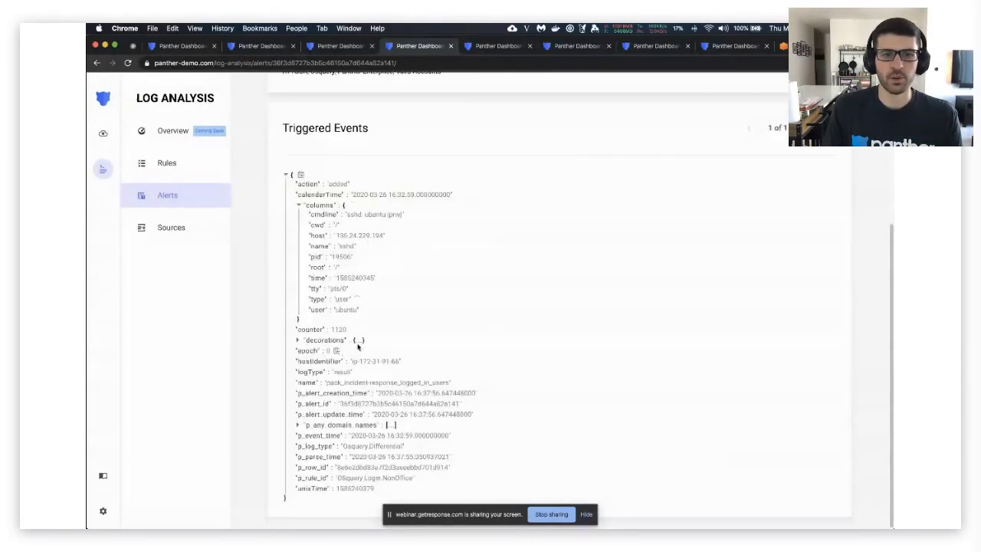
left_click(357, 340)
scroll(406, 360, "down", 1)
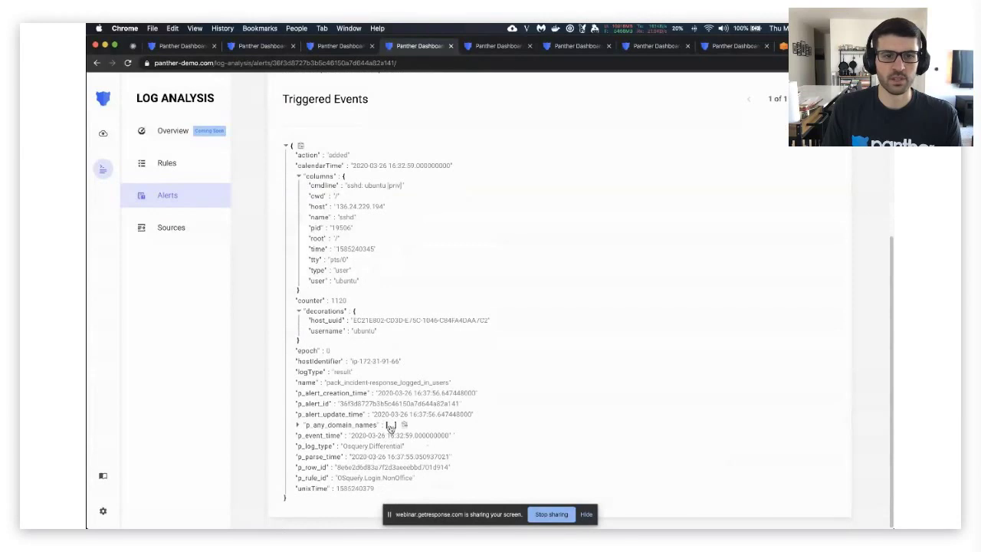
left_click(390, 425)
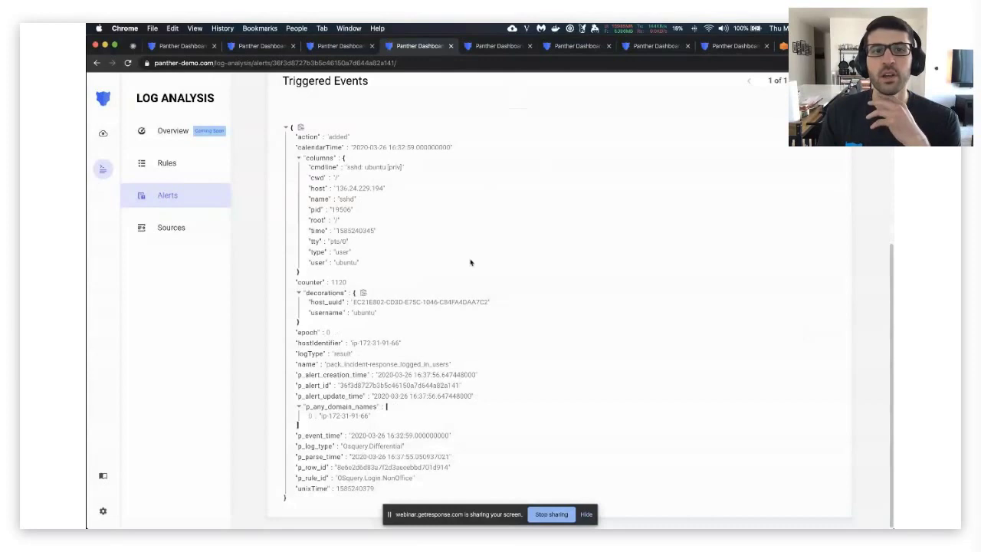
Switch to the open alert from the rule "AWS command executed on the command line" and review its details and first triggered event.
left_click(509, 52)
scroll(660, 254, "down", 3)
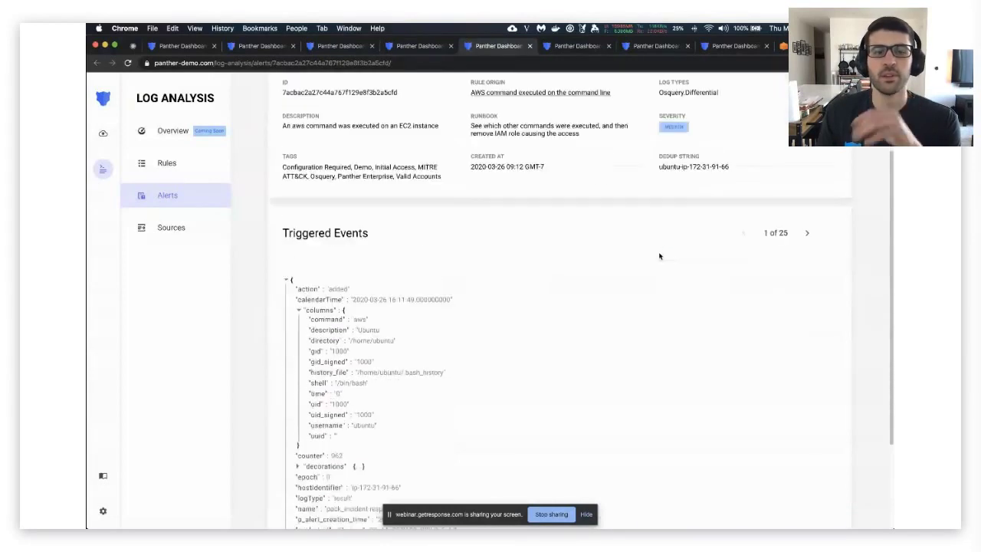
scroll(659, 257, "up", 3)
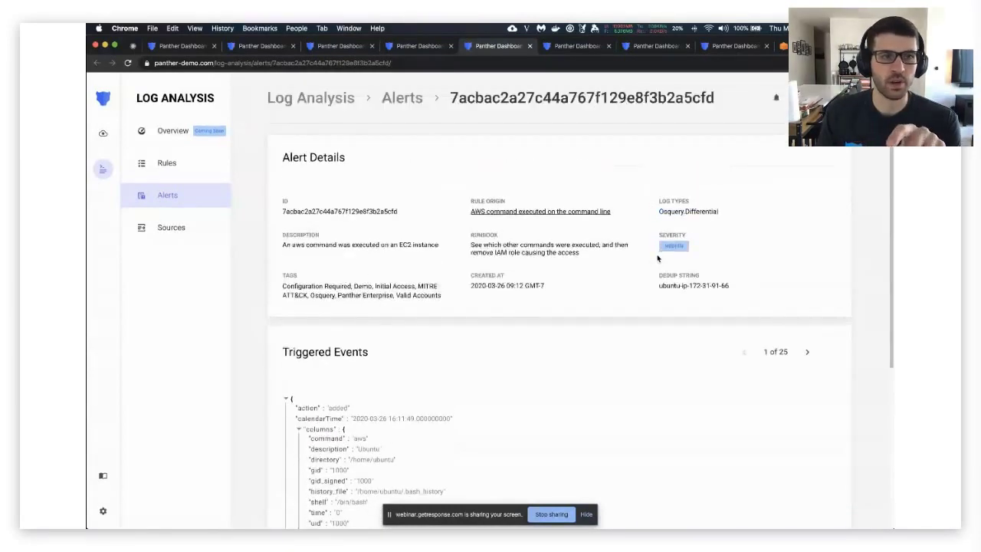
scroll(636, 322, "down", 3)
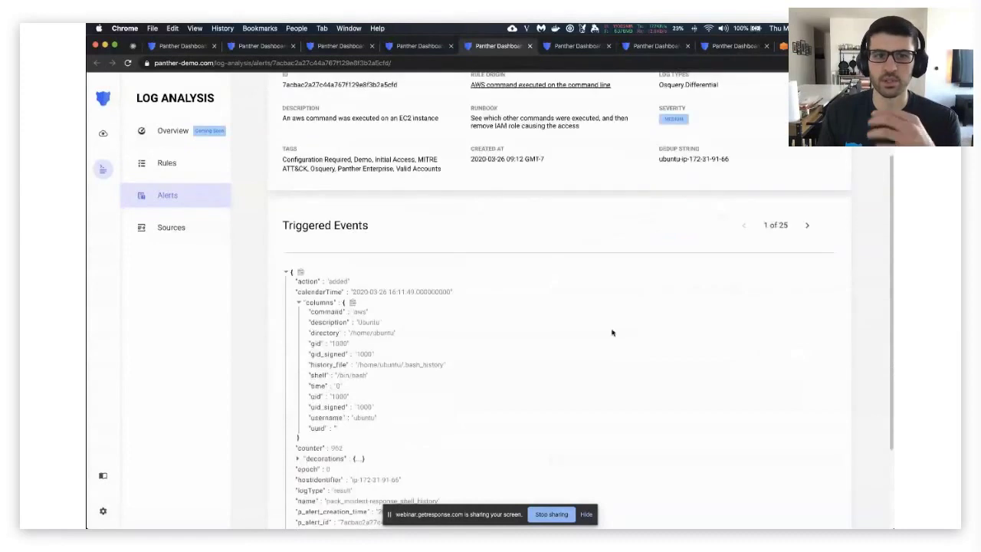
scroll(607, 334, "up", 3)
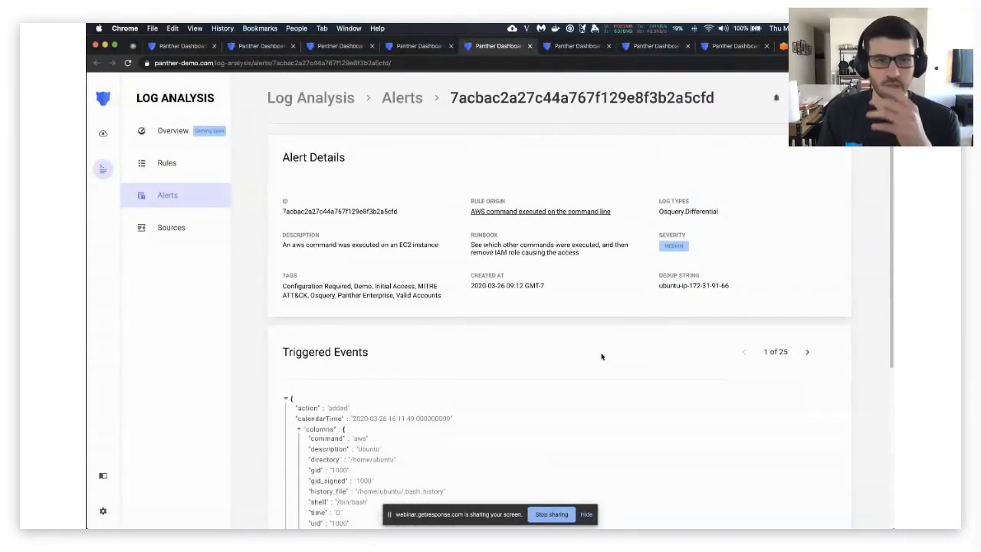
Highlight the alert's dedup string, marking its user name and host IP parts separately.
left_click_drag(658, 287, 740, 285)
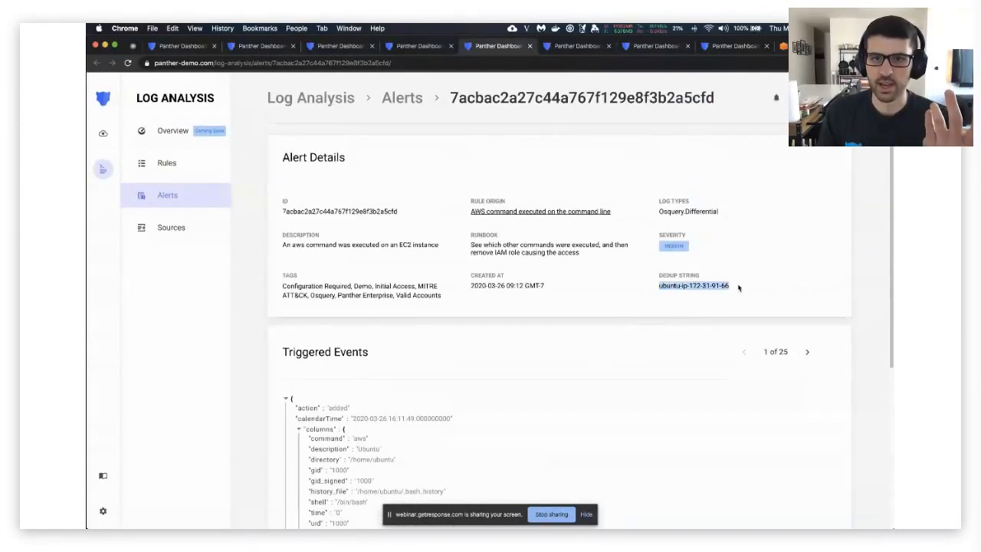
left_click(674, 285)
double_click(671, 285)
left_click(683, 285)
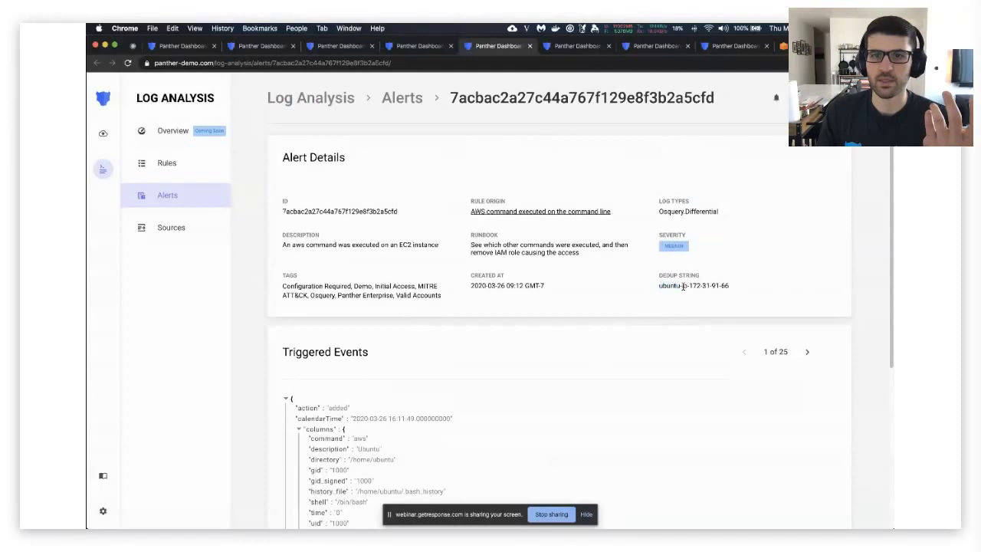
left_click_drag(681, 285, 778, 288)
left_click(779, 288)
Read through the alert's triggered event and details, highlighting the rule origin.
scroll(777, 308, "down", 1)
scroll(778, 308, "down", 3)
scroll(814, 268, "up", 4)
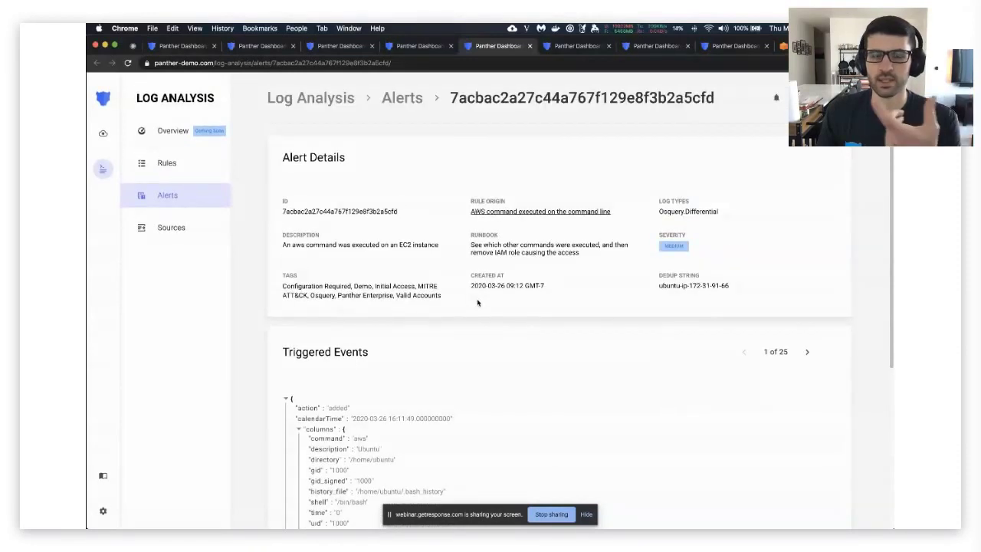
scroll(478, 302, "down", 2)
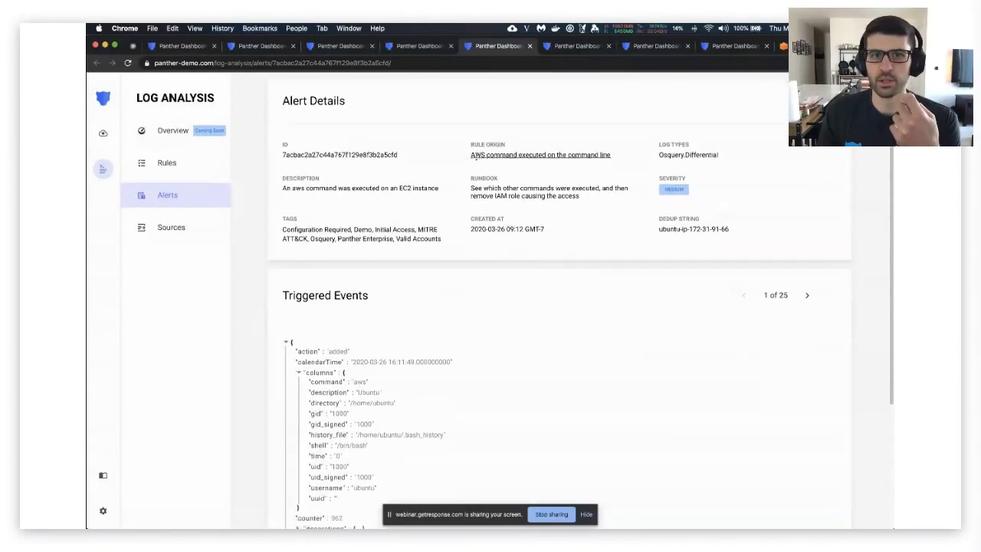
left_click_drag(468, 158, 630, 158)
left_click(610, 276)
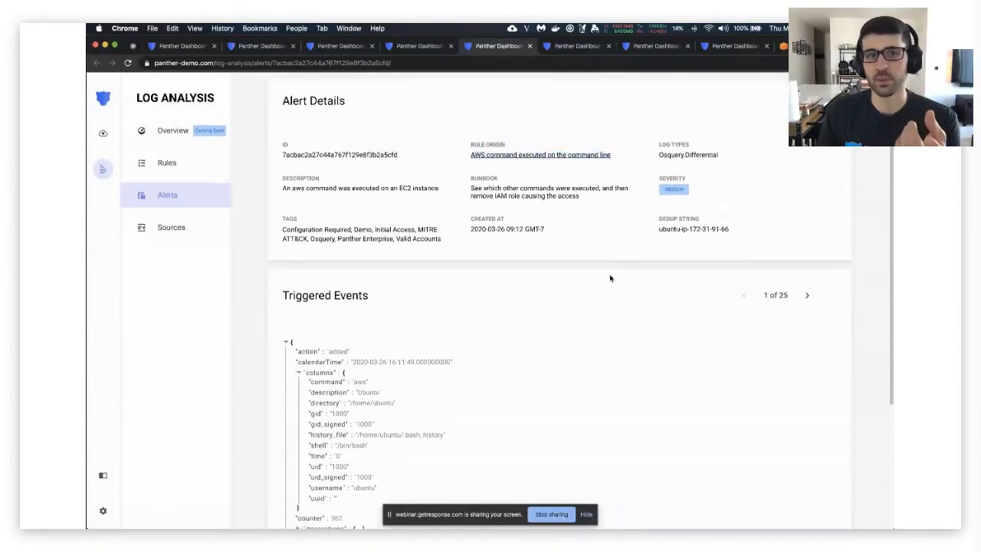
scroll(613, 275, "down", 2)
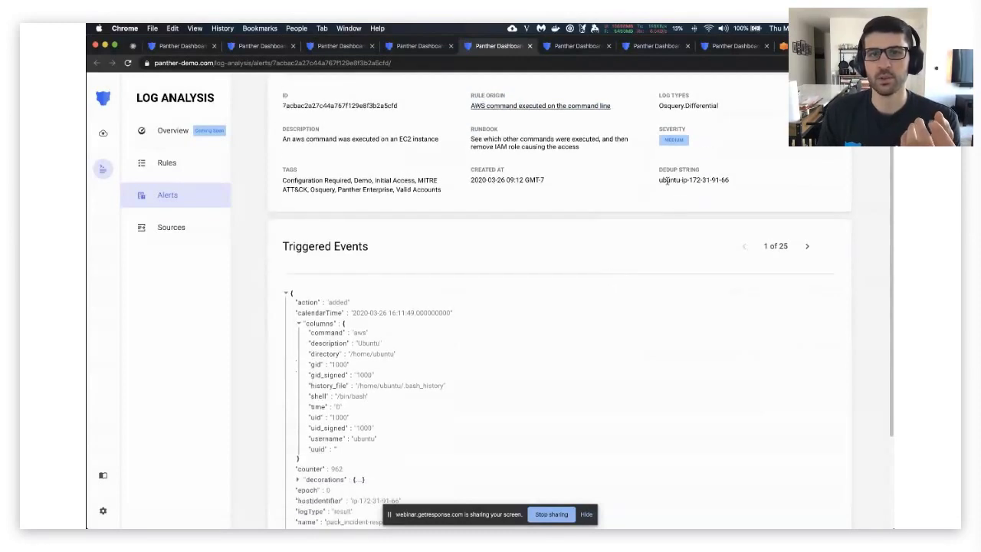
Step through the alert's triggered events to the fifth one, checking the command recorded in each.
left_click(805, 247)
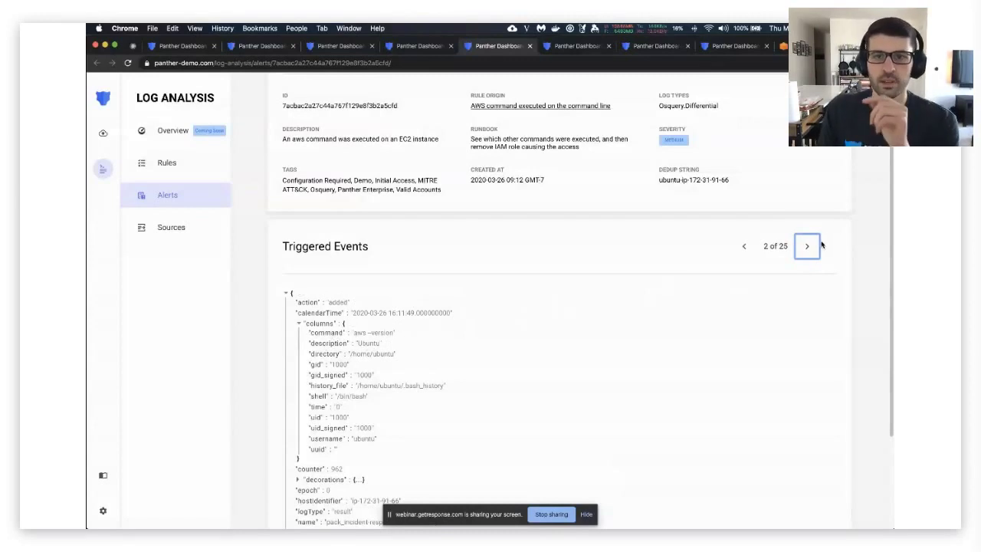
left_click(809, 248)
left_click(809, 249)
left_click(809, 248)
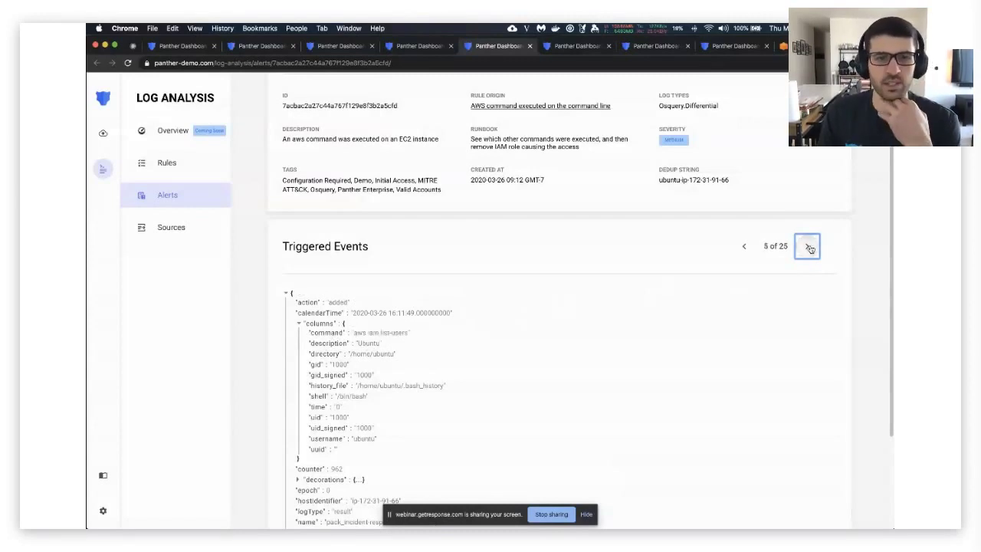
Continue through the alert's triggered events from the sixth to the thirteenth, checking the command recorded in each.
left_click(809, 248)
left_click(809, 248)
left_click(809, 248)
left_click(809, 248)
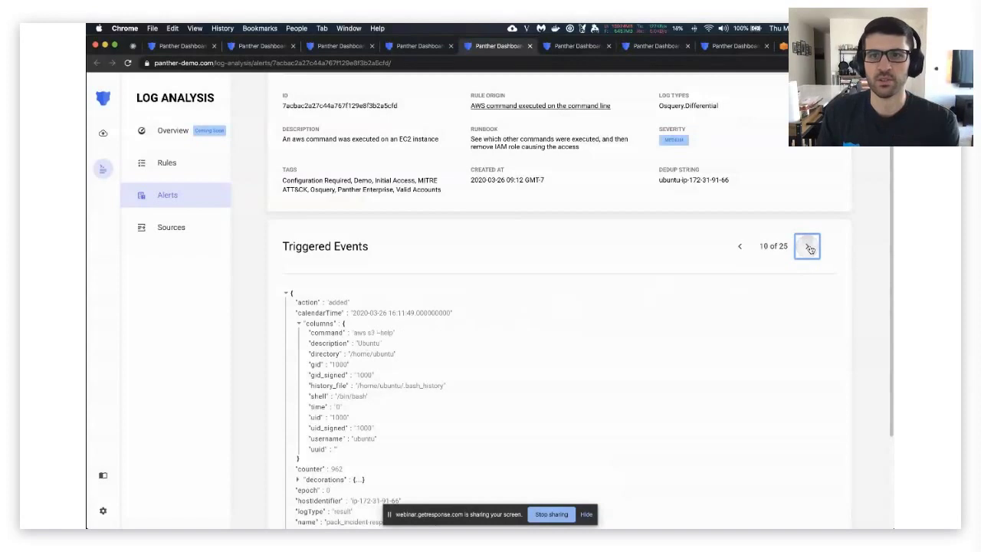
left_click(809, 248)
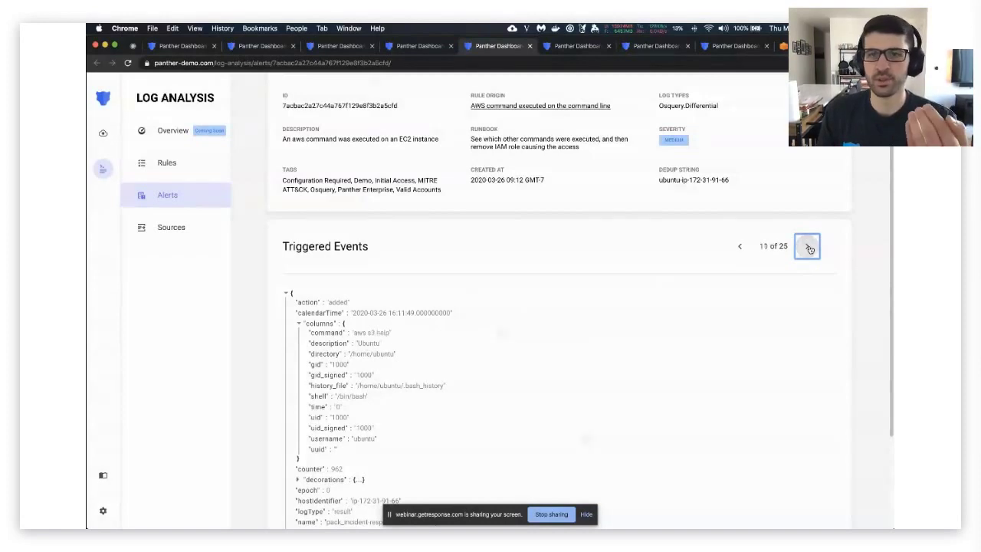
left_click(809, 249)
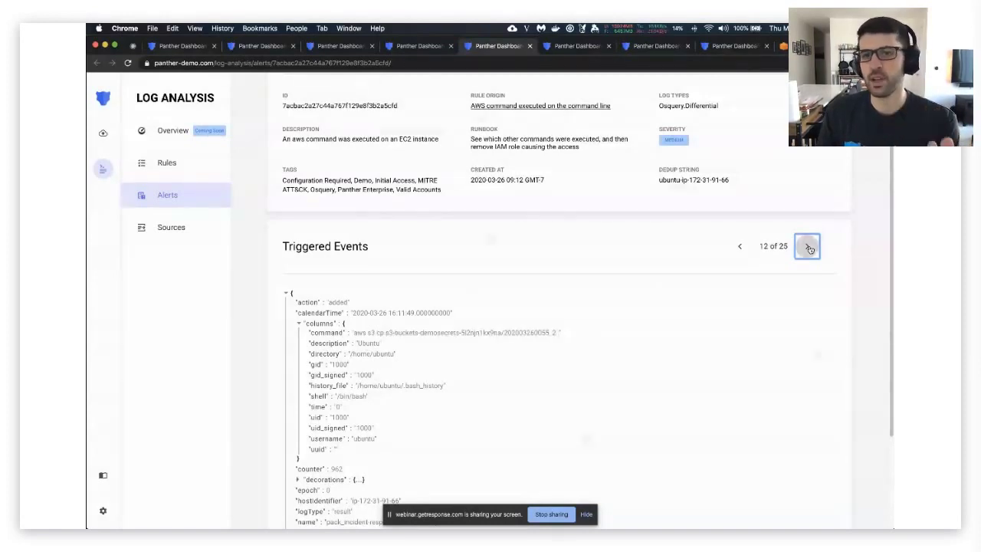
left_click(809, 248)
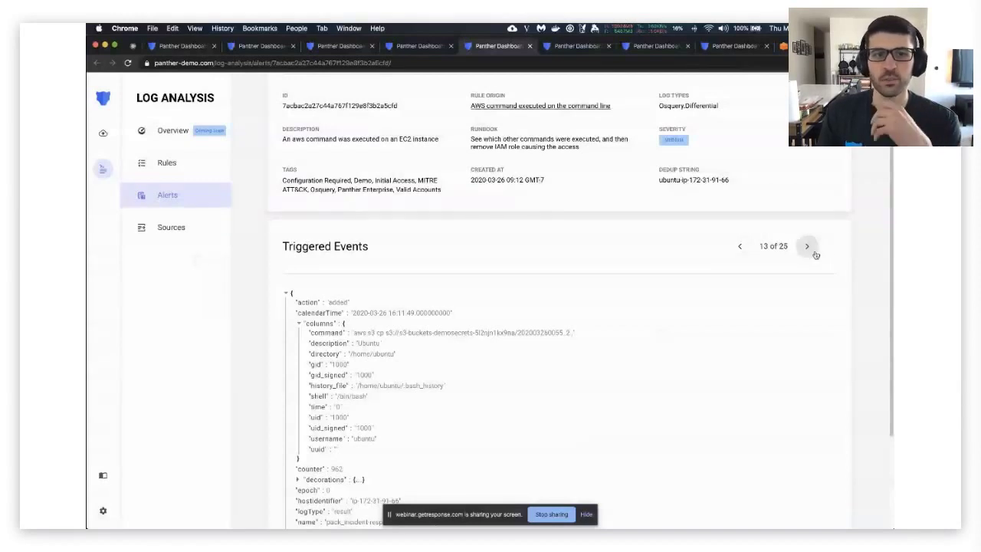
Advance the alert's triggered events to the nineteenth and return to the alert details.
left_click(815, 253)
left_click(814, 254)
left_click(814, 254)
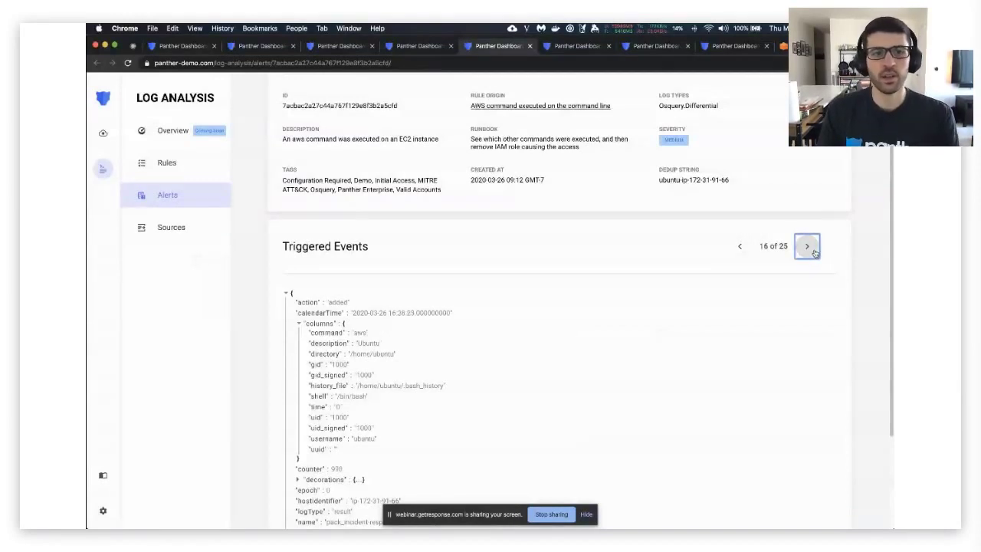
left_click(814, 253)
left_click(814, 254)
left_click(814, 253)
scroll(802, 263, "up", 2)
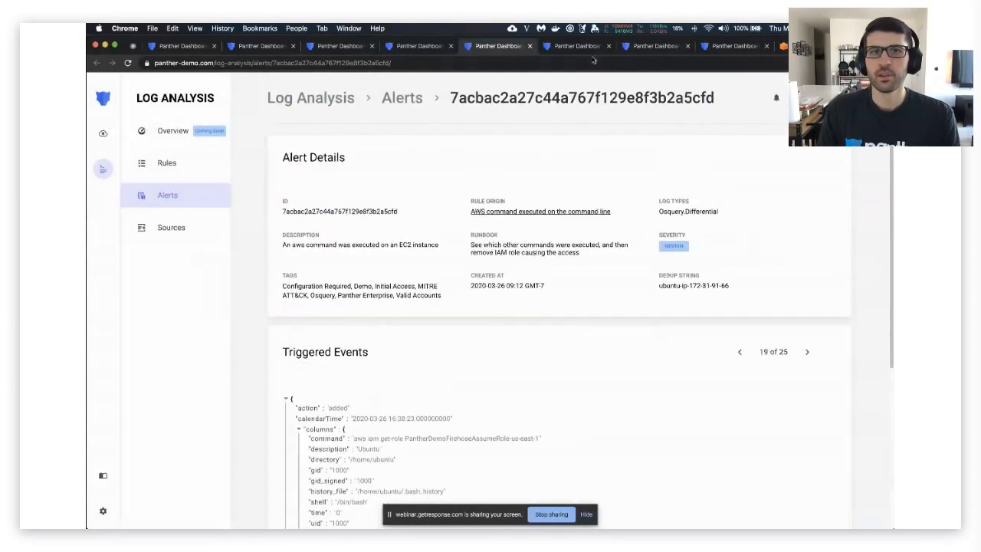
Switch to the open OSquery.Login.NonOffice rule details, and review the alert it raised with its triggered event.
left_click(583, 47)
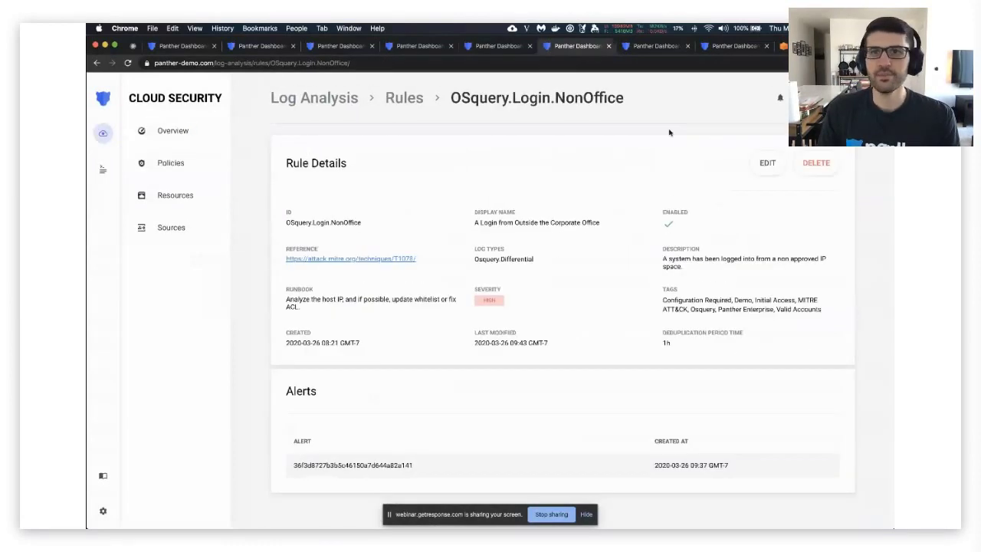
left_click(671, 46)
scroll(563, 265, "down", 3)
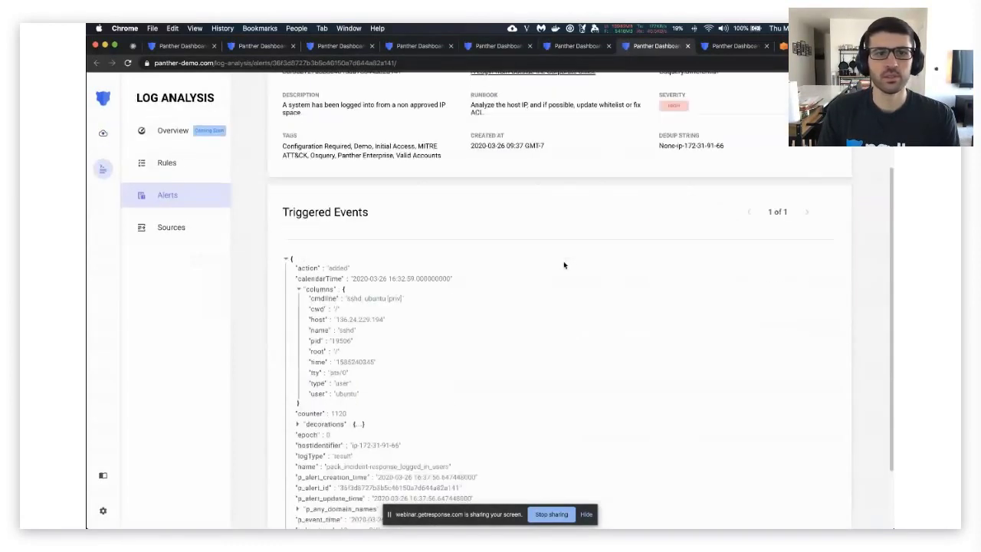
scroll(563, 265, "up", 3)
Switch to the full log analysis alerts list and examine the rule IDs, dedup strings, event counts and severities.
left_click(728, 47)
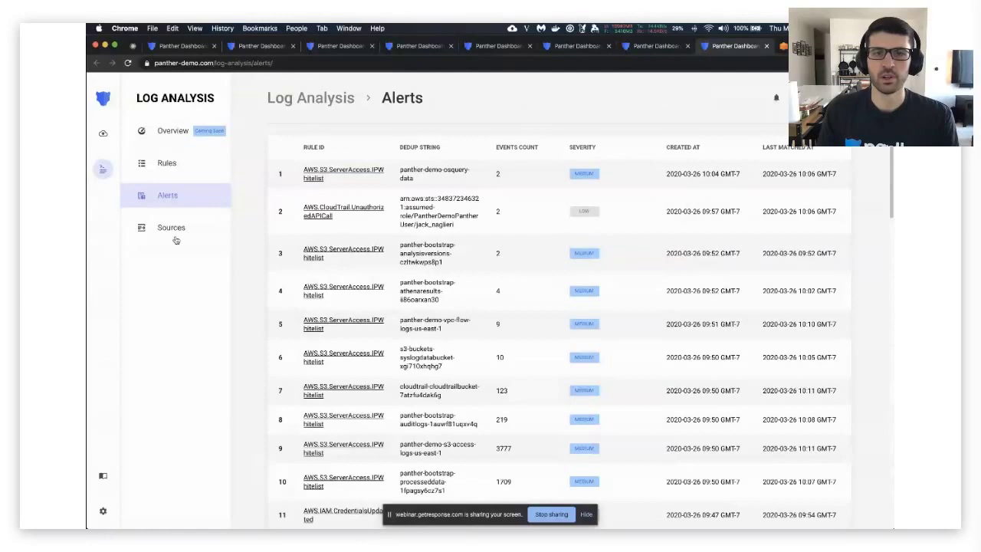
scroll(303, 322, "down", 5)
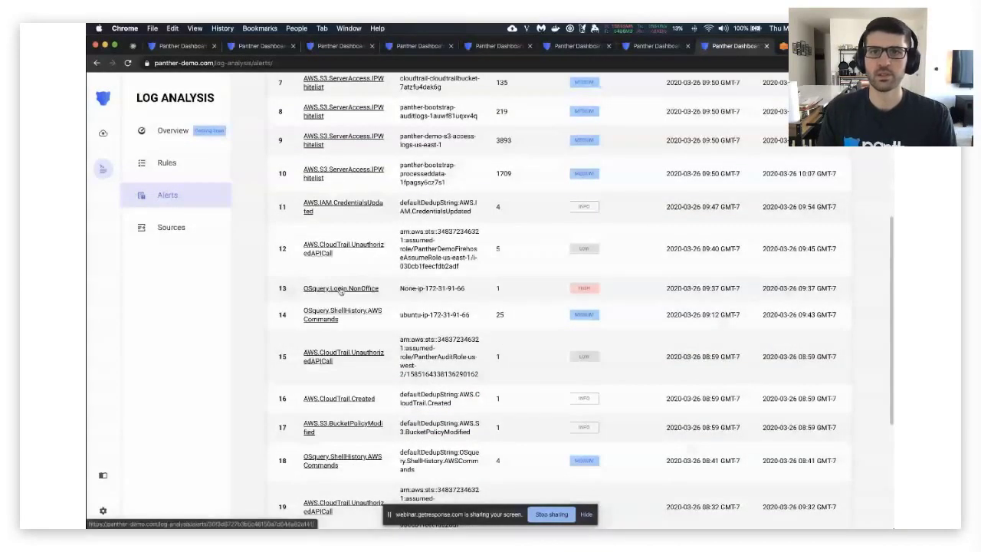
scroll(506, 208, "up", 5)
scroll(502, 204, "down", 1)
scroll(502, 204, "down", 2)
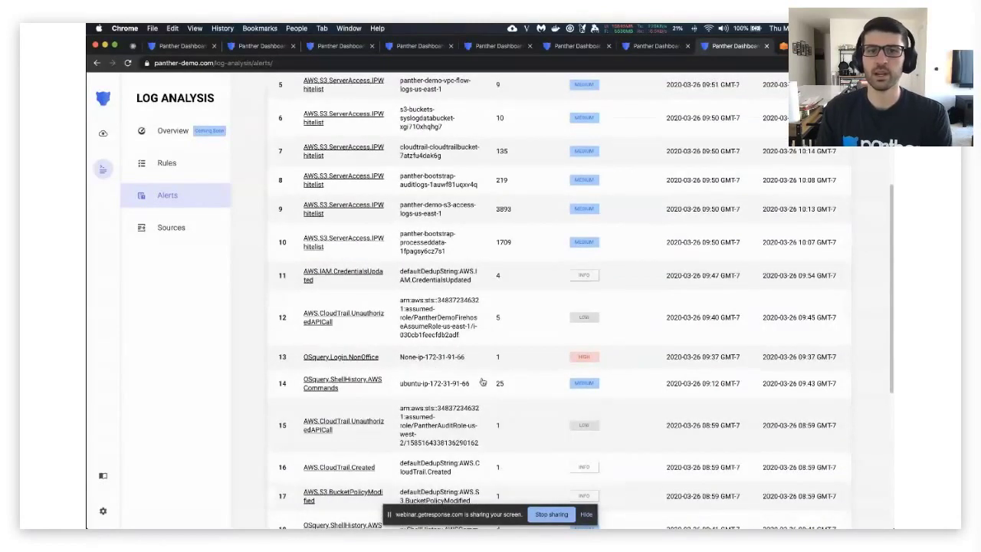
scroll(490, 383, "up", 5)
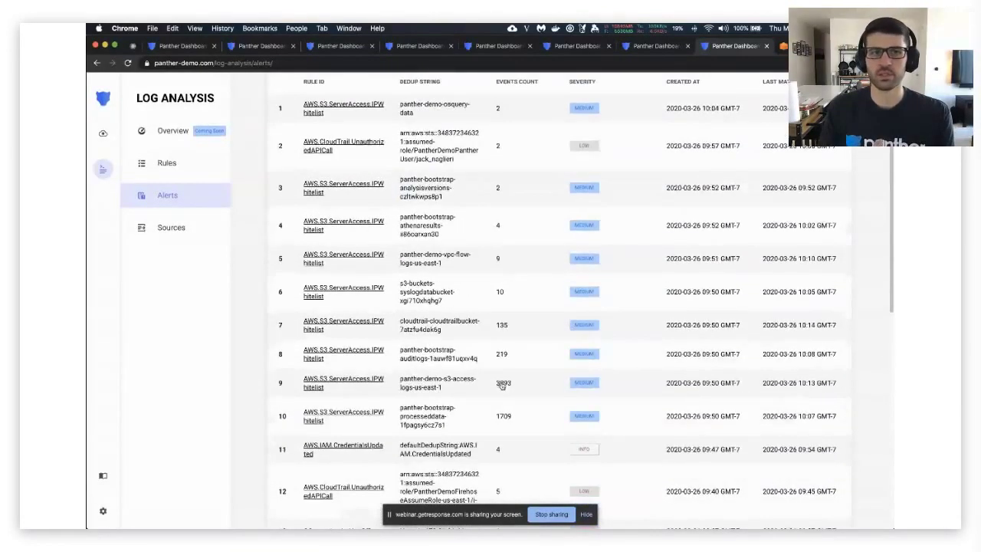
Review the configured log analysis sources and open the setup form for a new log source.
left_click(175, 229)
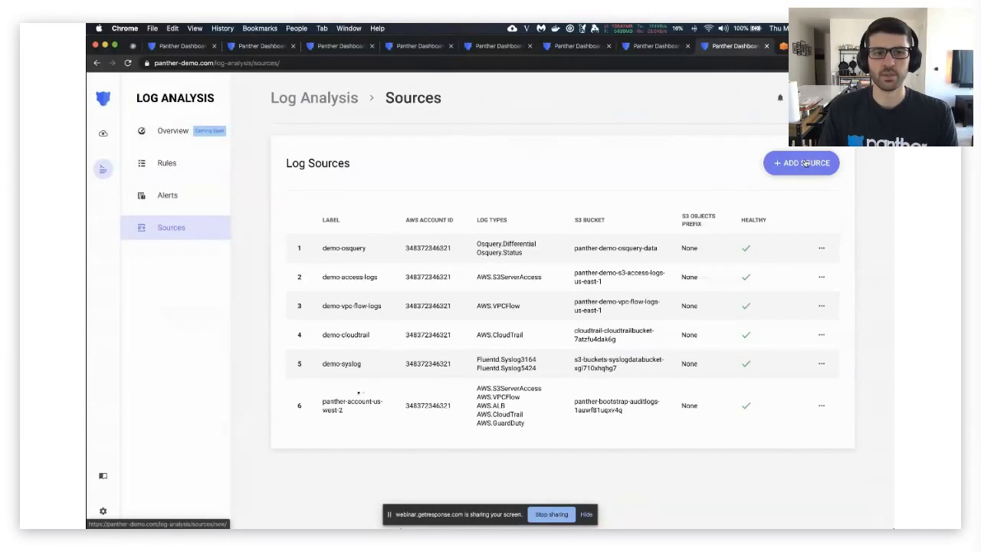
left_click(804, 163)
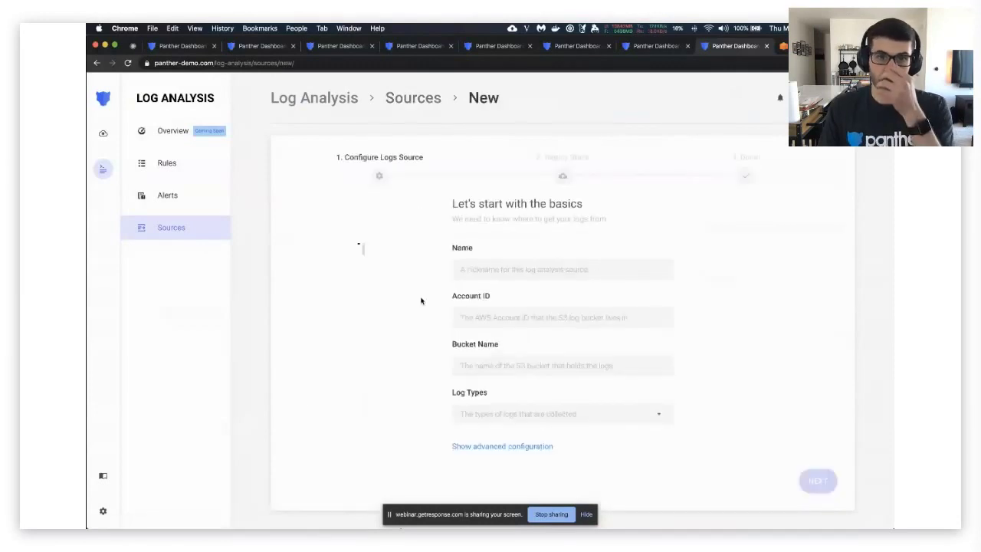